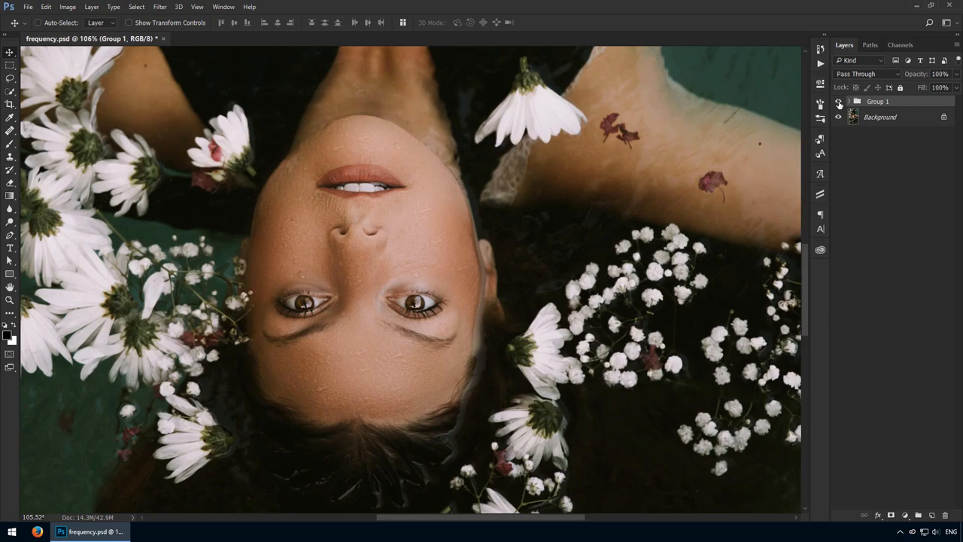
# - Toggle Group 1 off and on to compare the face with and without the retouching, and leave the group hidden
pyautogui.click(839, 102)
pyautogui.moveTo(395, 294); pyautogui.dragTo(446, 301)
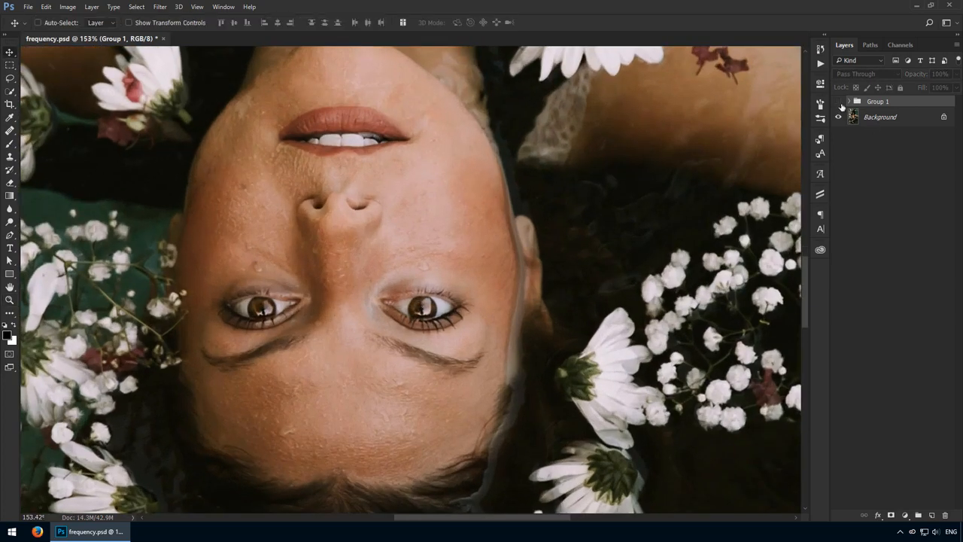
pyautogui.click(839, 103)
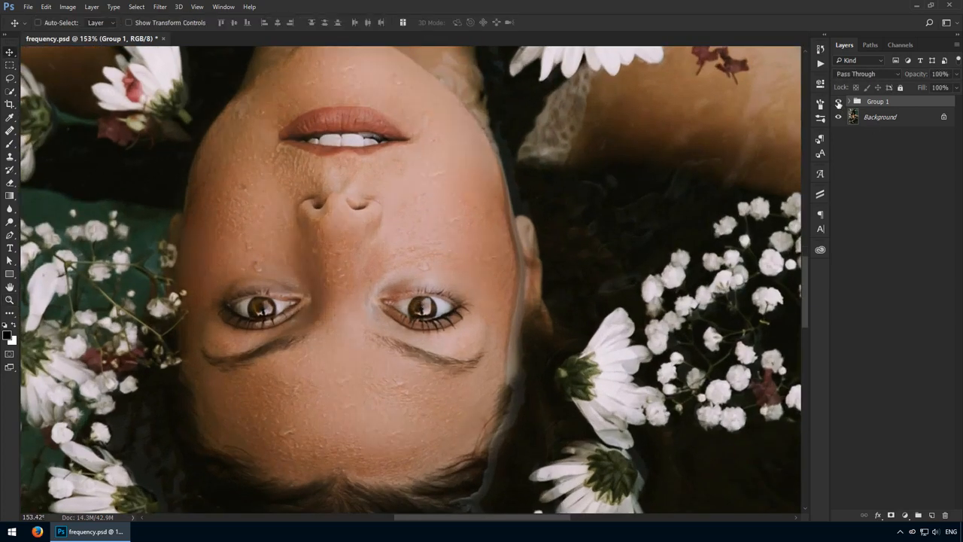
pyautogui.click(839, 103)
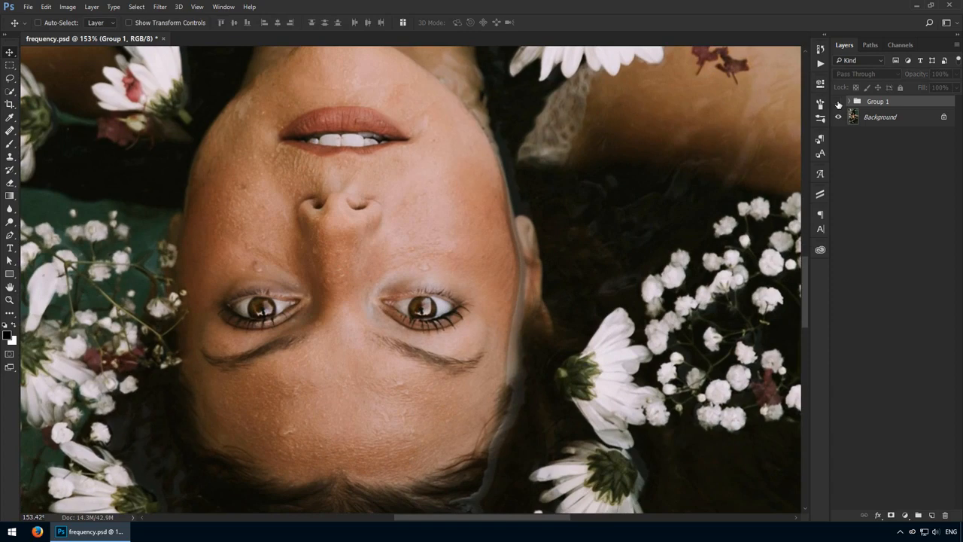
pyautogui.click(838, 103)
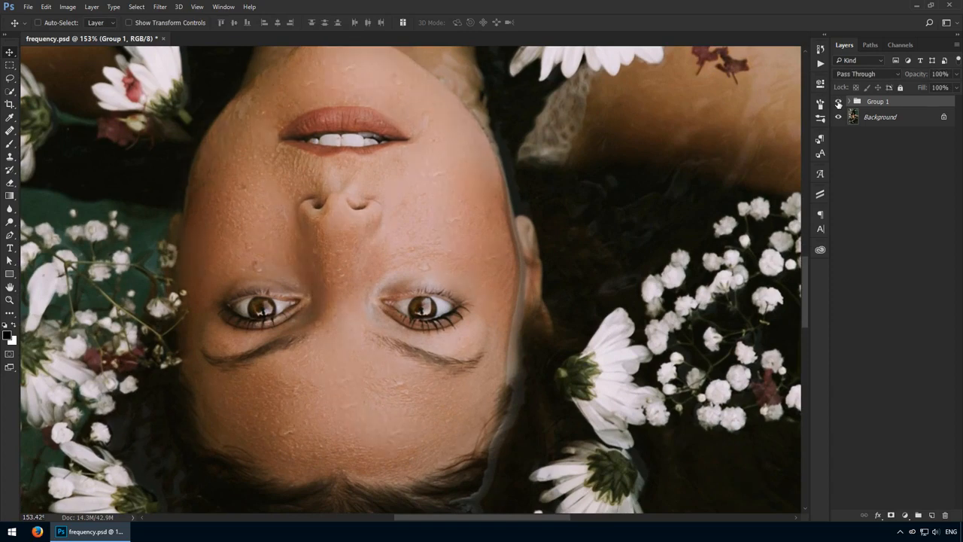
pyautogui.click(838, 103)
# - Duplicate the Background layer twice
pyautogui.click(882, 120)
pyautogui.moveTo(404, 278); pyautogui.dragTo(478, 284)
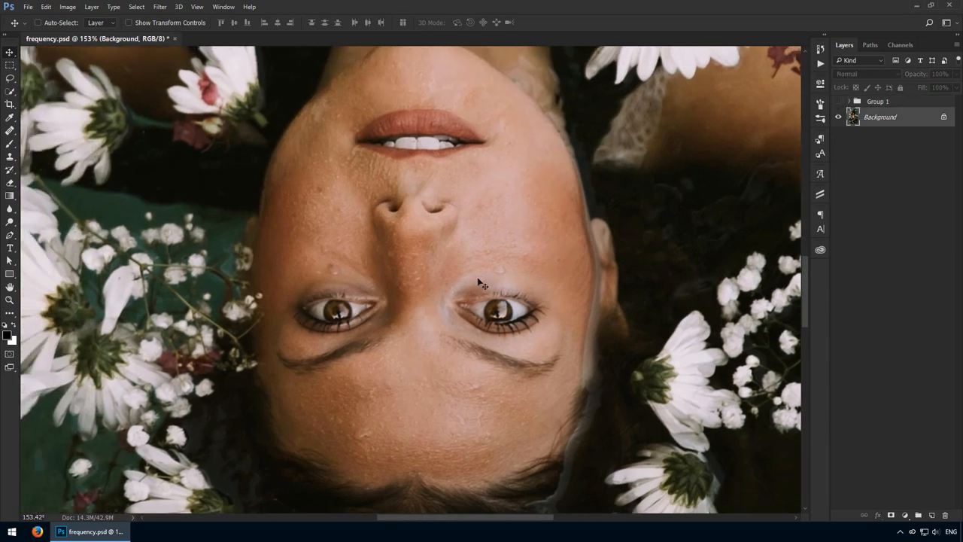
pyautogui.hotkey('ctrl', 'j')
pyautogui.hotkey('ctrl', 'j')
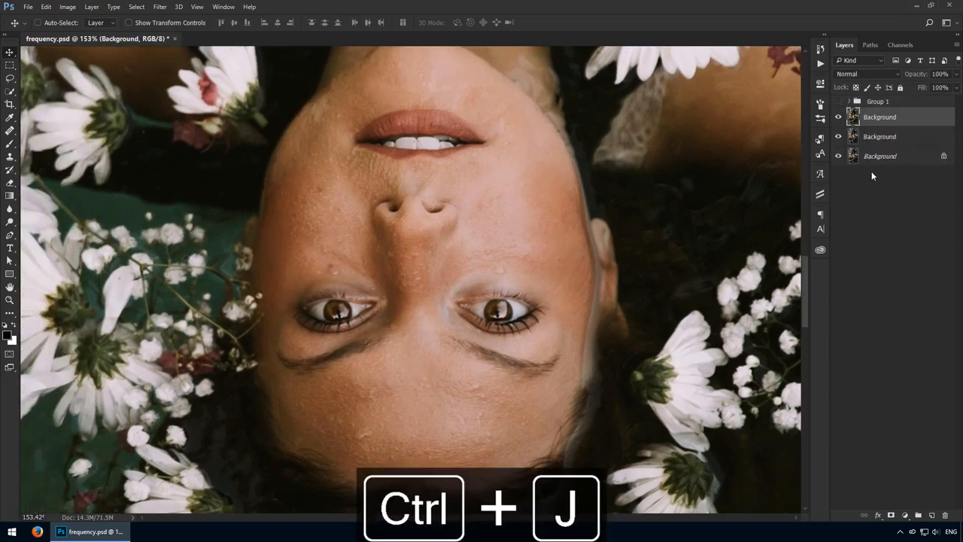
# - Rename the lower Background copy "blur" and the upper copy "texture"
pyautogui.doubleClick(883, 137)
pyautogui.write('bl')
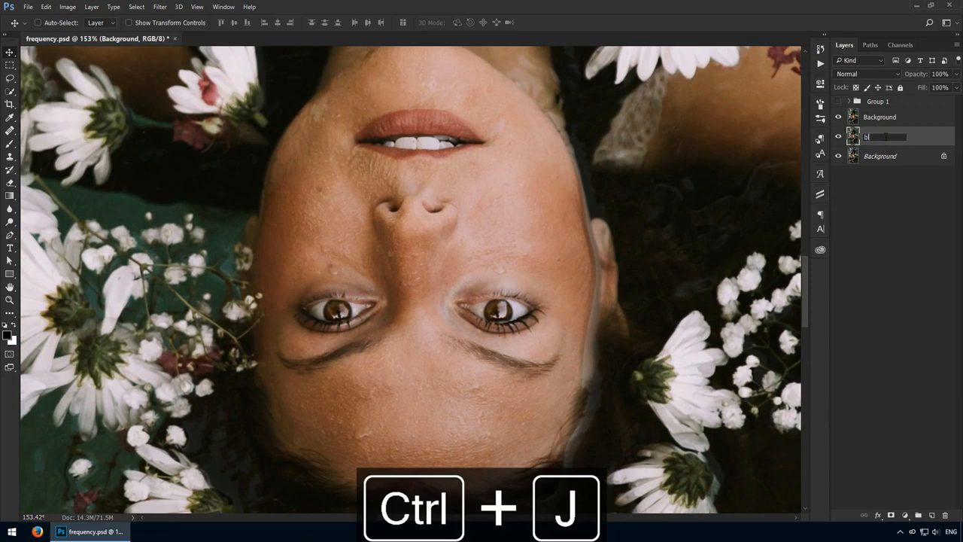
pyautogui.write('ur')
pyautogui.doubleClick(883, 118)
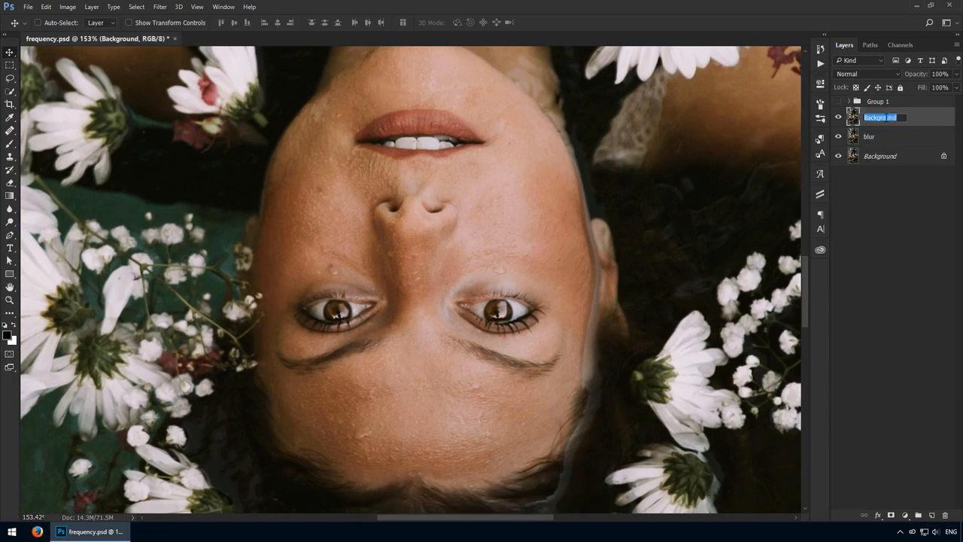
pyautogui.write('texture')
pyautogui.press('Return')
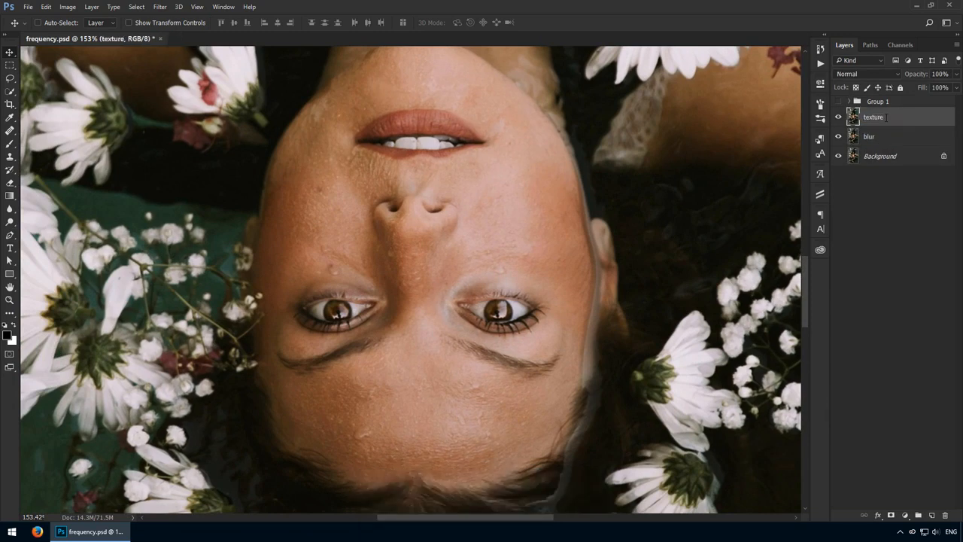
# - Hide the texture layer and apply a Gaussian Blur with a 4-pixel radius to the blur layer
pyautogui.hotkey('ctrl', '0')
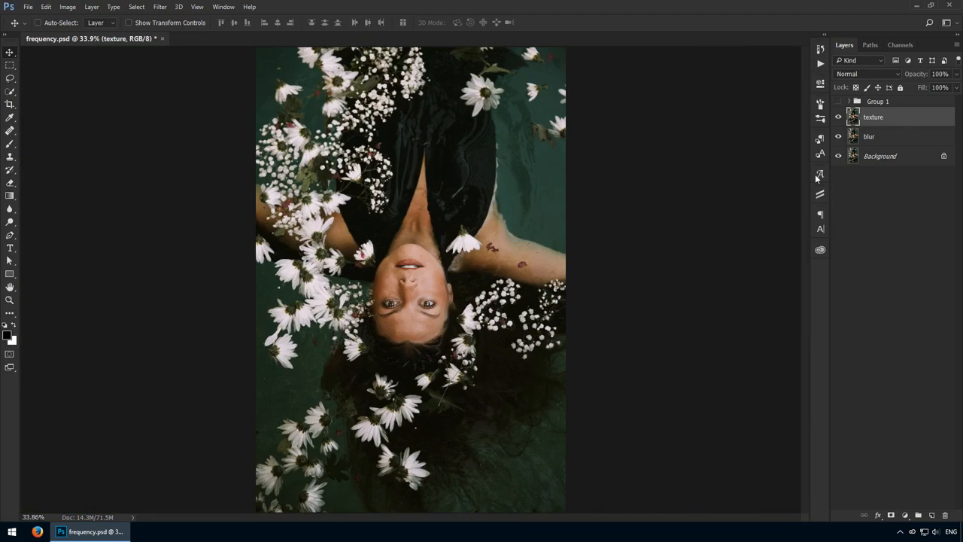
pyautogui.click(838, 117)
pyautogui.click(870, 136)
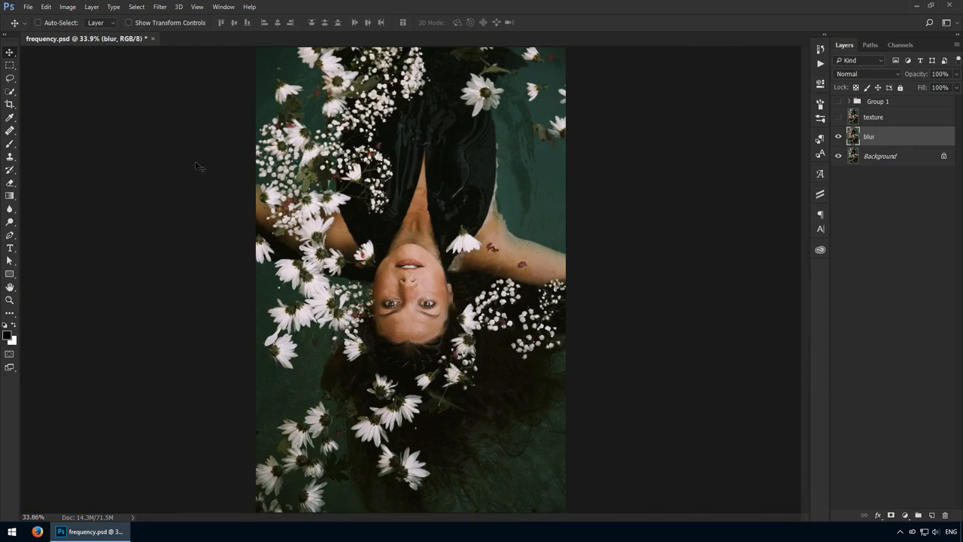
pyautogui.click(159, 7)
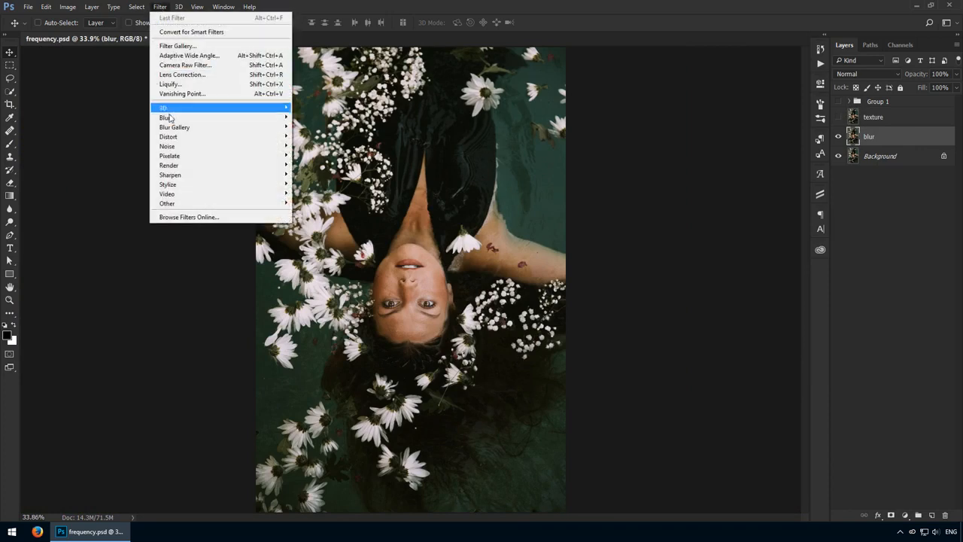
pyautogui.moveTo(170, 118)
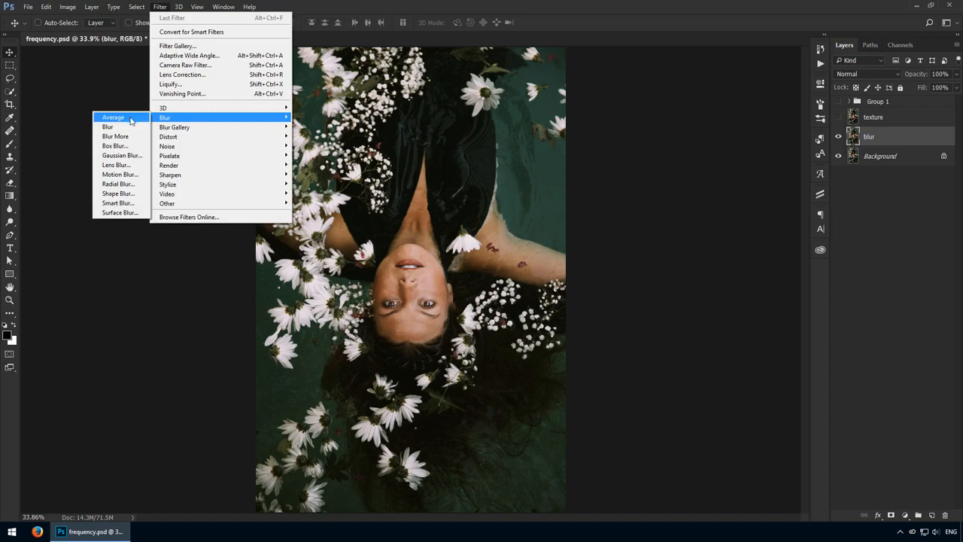
pyautogui.click(120, 155)
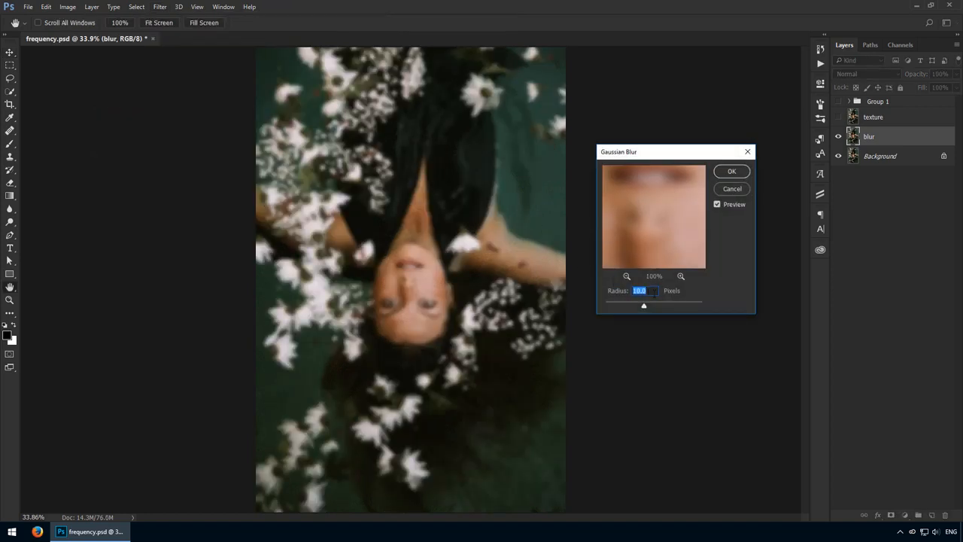
pyautogui.write('4')
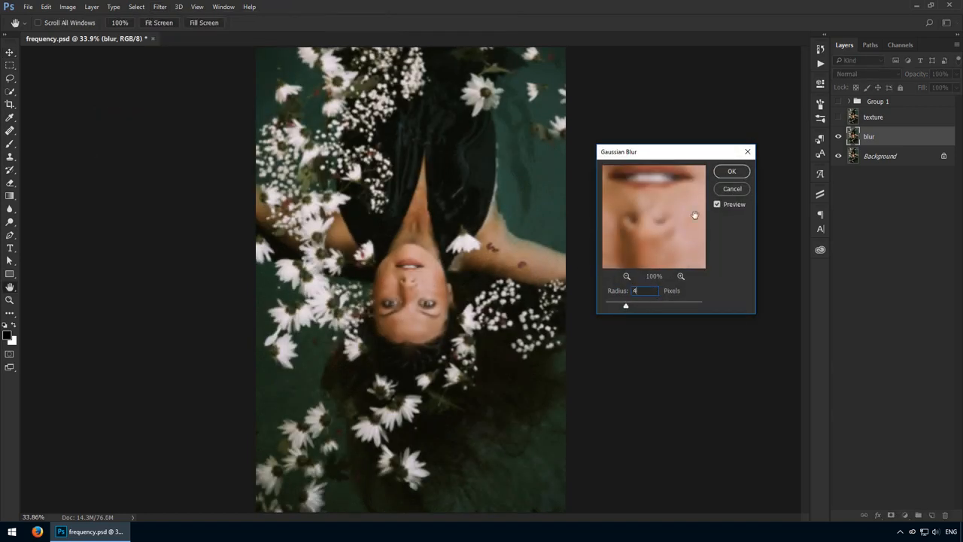
pyautogui.click(728, 178)
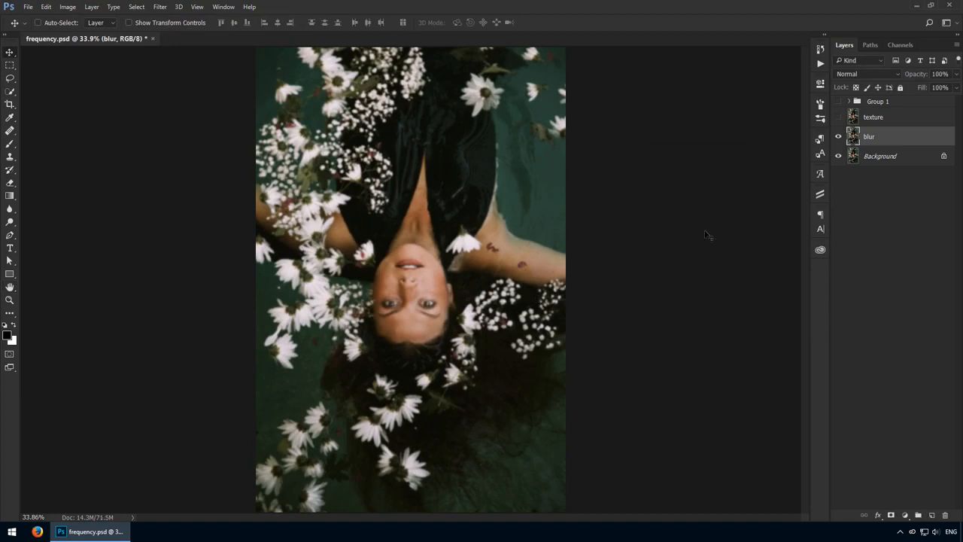
# - Show the texture layer again and start Apply Image on it with the blur layer as the source layer
pyautogui.click(838, 117)
pyautogui.click(872, 118)
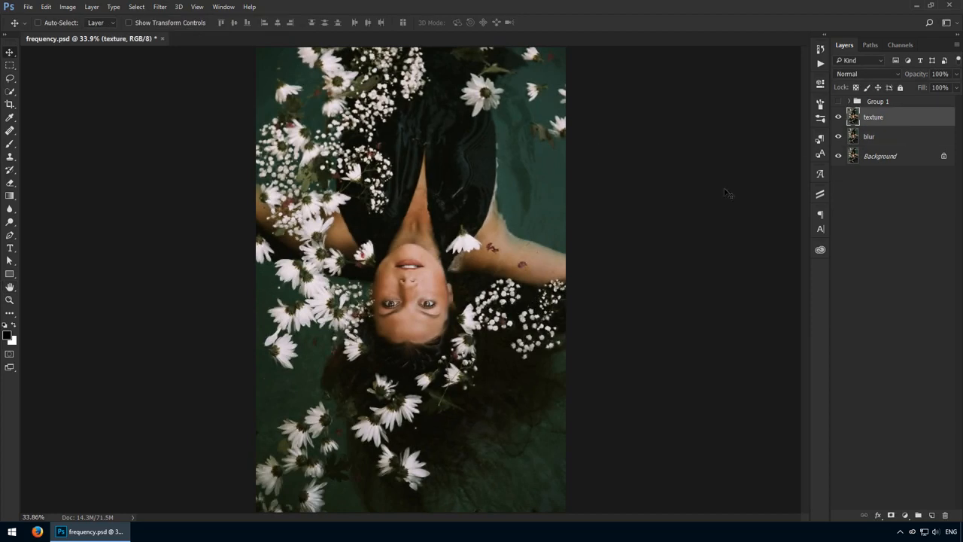
pyautogui.click(74, 7)
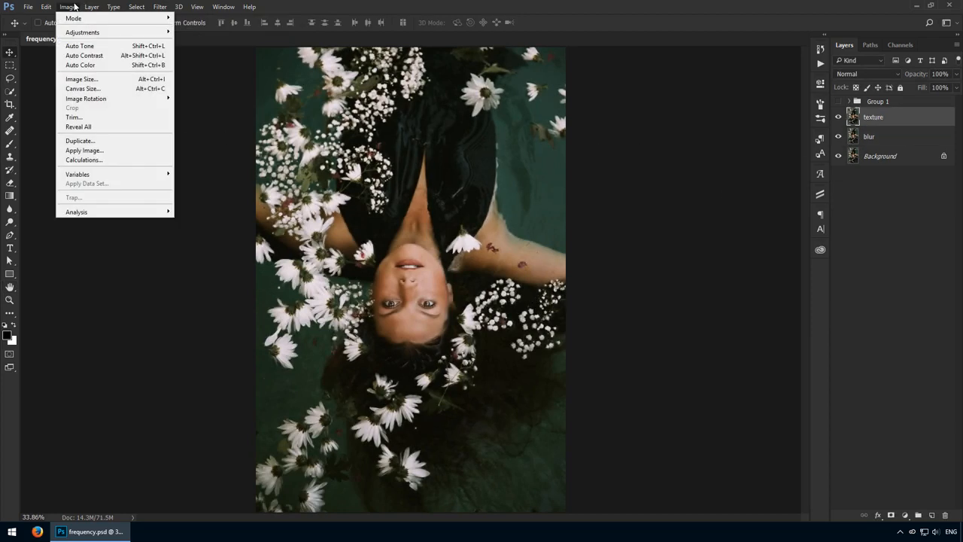
pyautogui.click(118, 149)
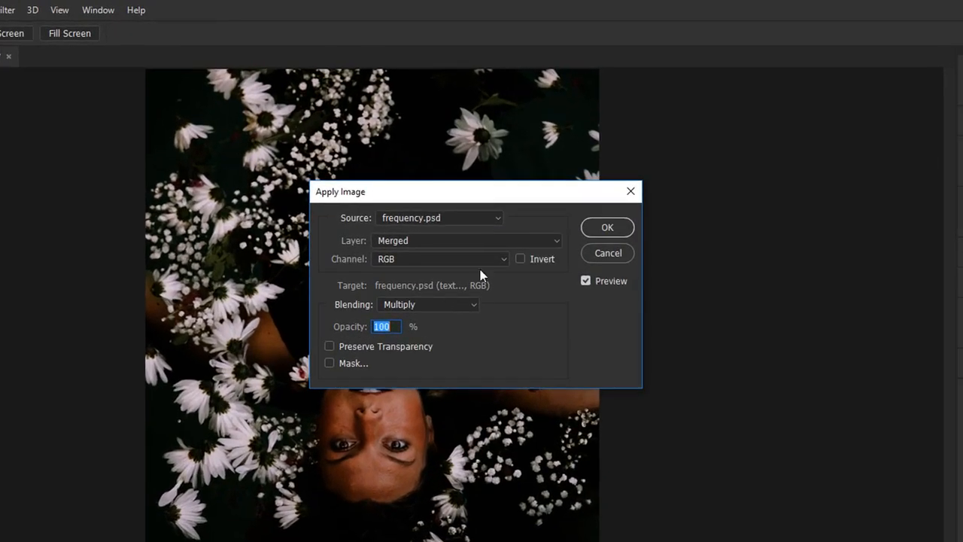
pyautogui.moveTo(496, 204); pyautogui.dragTo(728, 231)
pyautogui.click(692, 268)
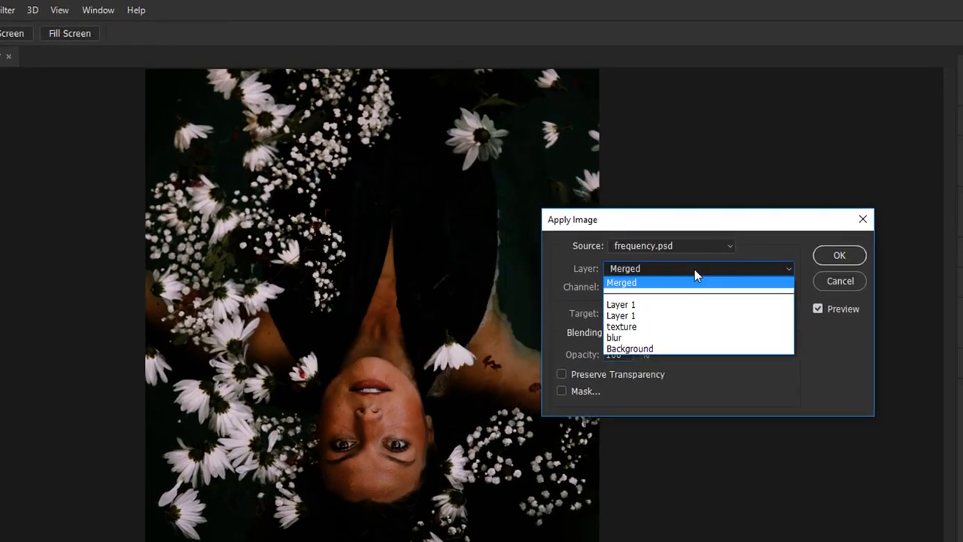
pyautogui.click(639, 336)
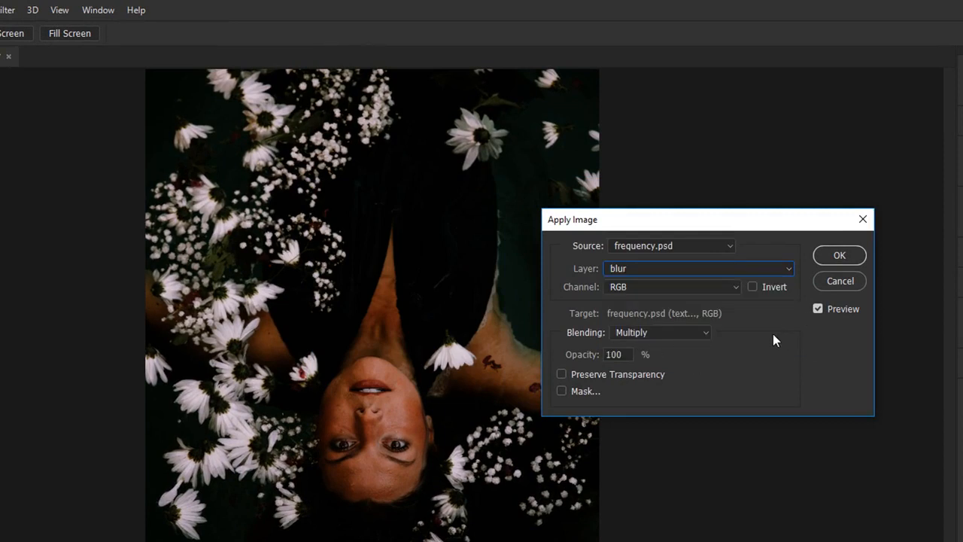
# - Apply the image to the texture layer with Subtract blending, scale 2 and offset 128
pyautogui.click(686, 334)
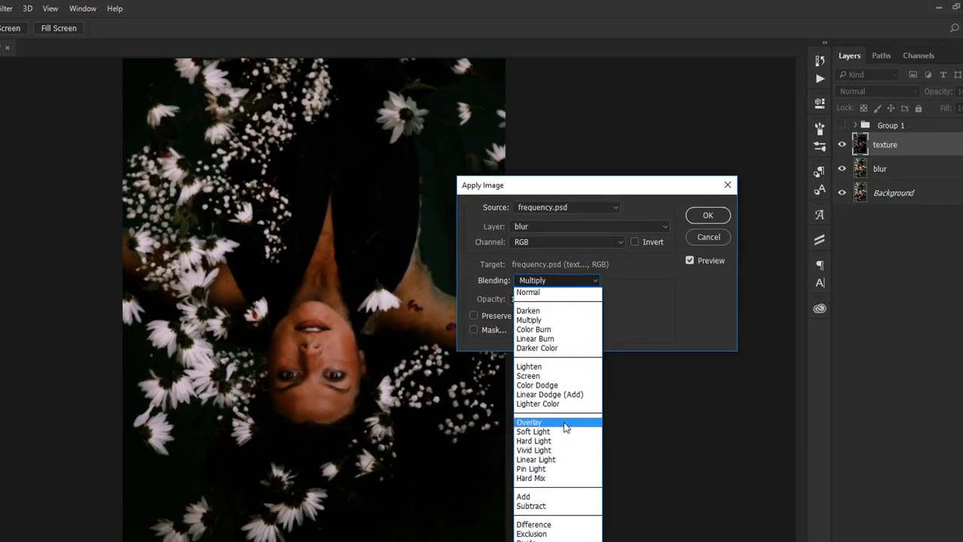
pyautogui.click(547, 507)
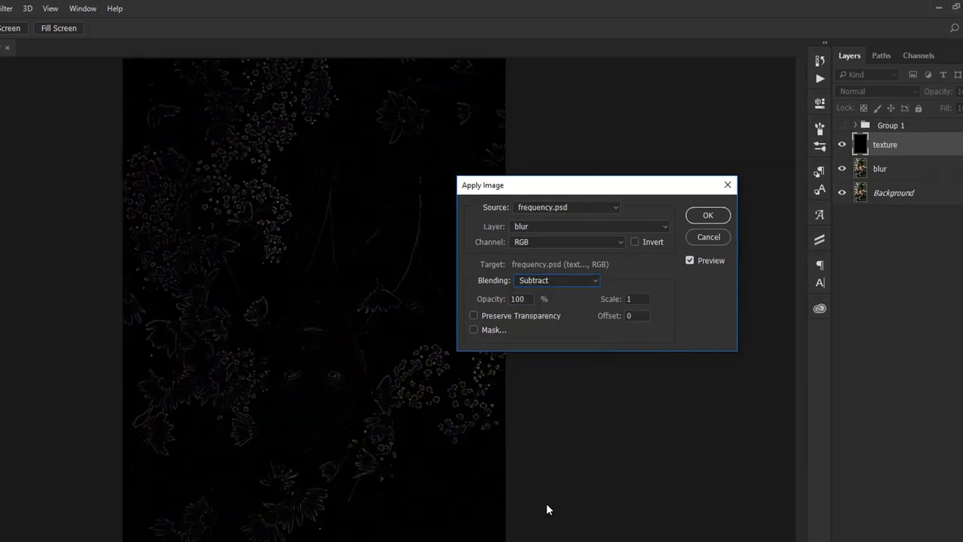
pyautogui.doubleClick(636, 295)
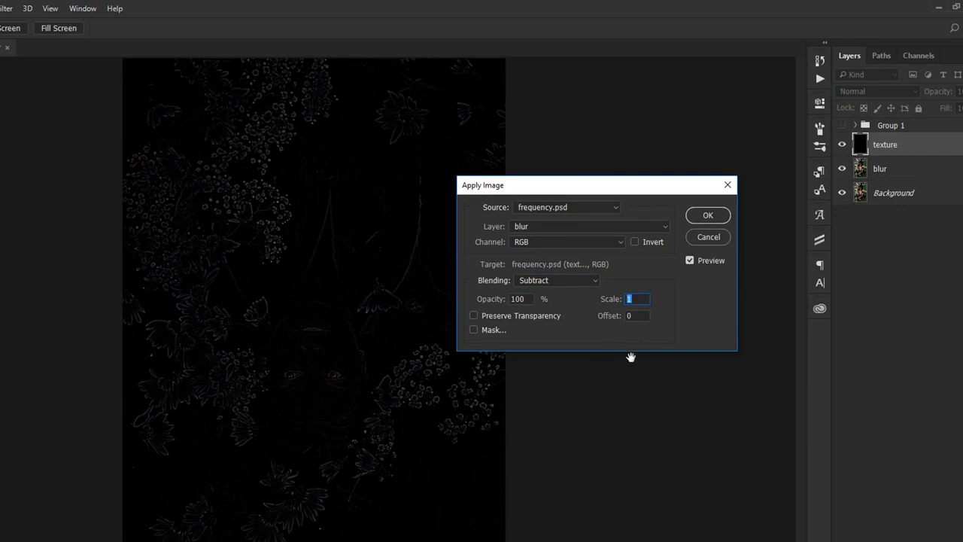
pyautogui.write('2')
pyautogui.doubleClick(632, 316)
pyautogui.write('80')
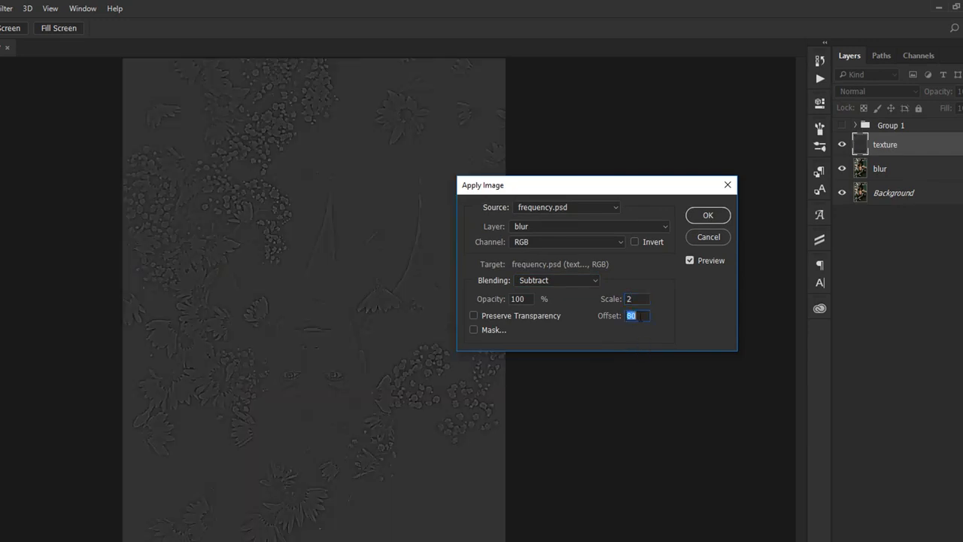
pyautogui.write('128')
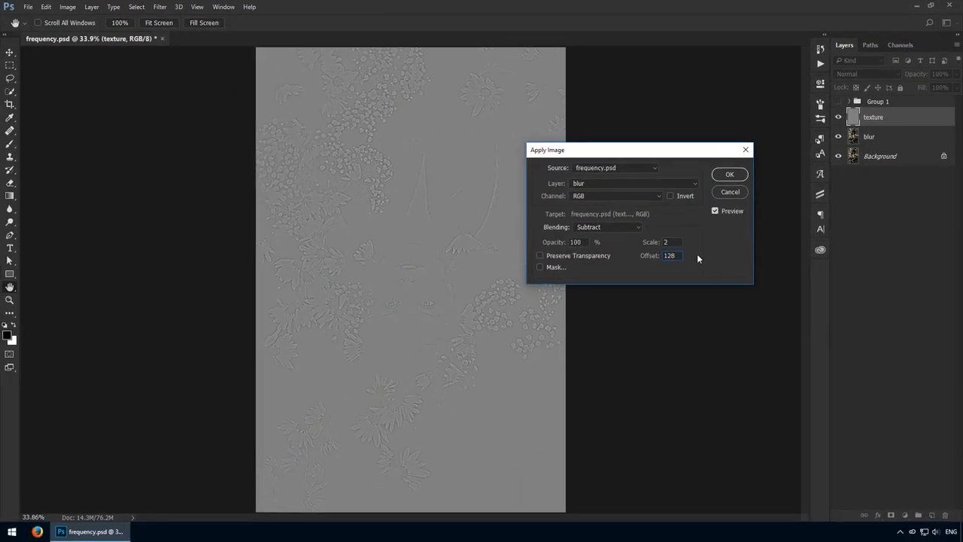
pyautogui.click(727, 178)
# - Check which bits-per-channel mode the document uses
pyautogui.click(68, 7)
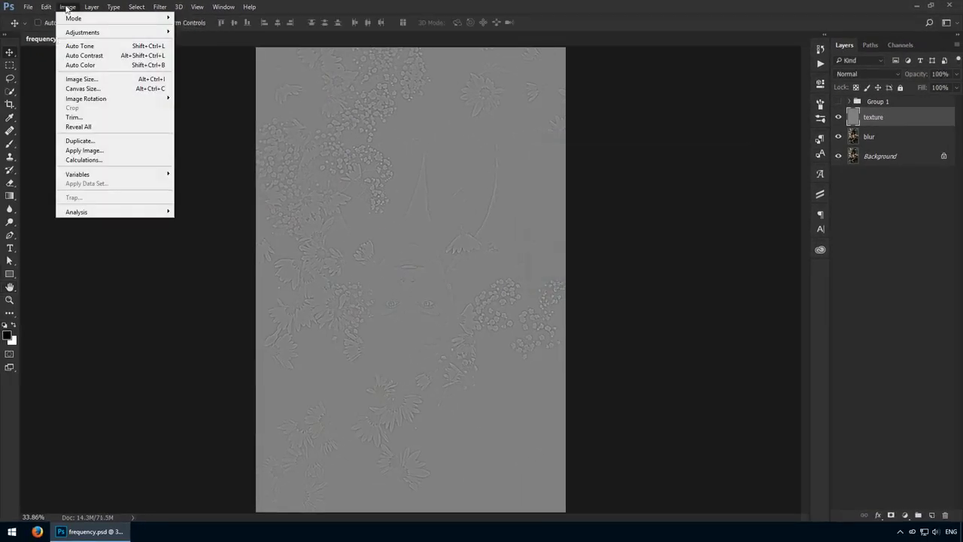
pyautogui.moveTo(75, 18)
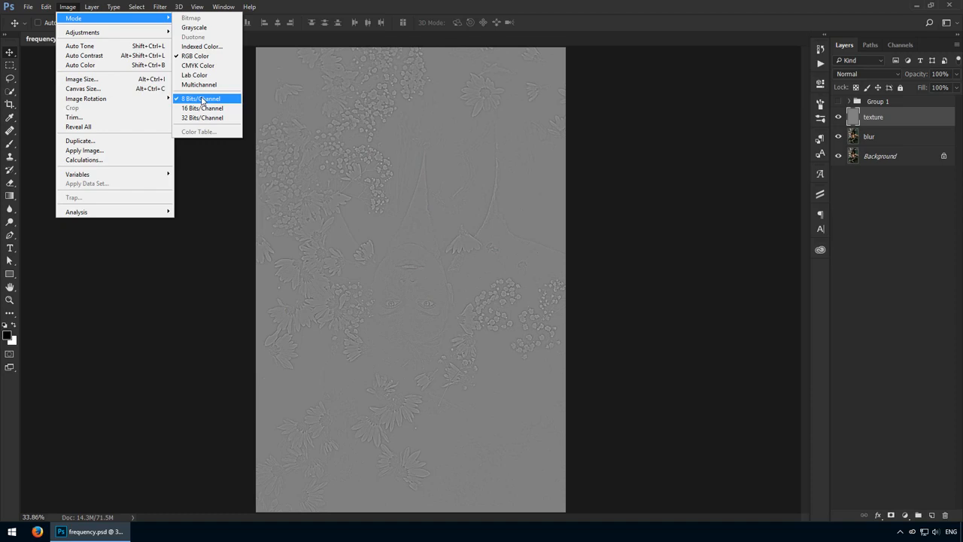
pyautogui.click(553, 23)
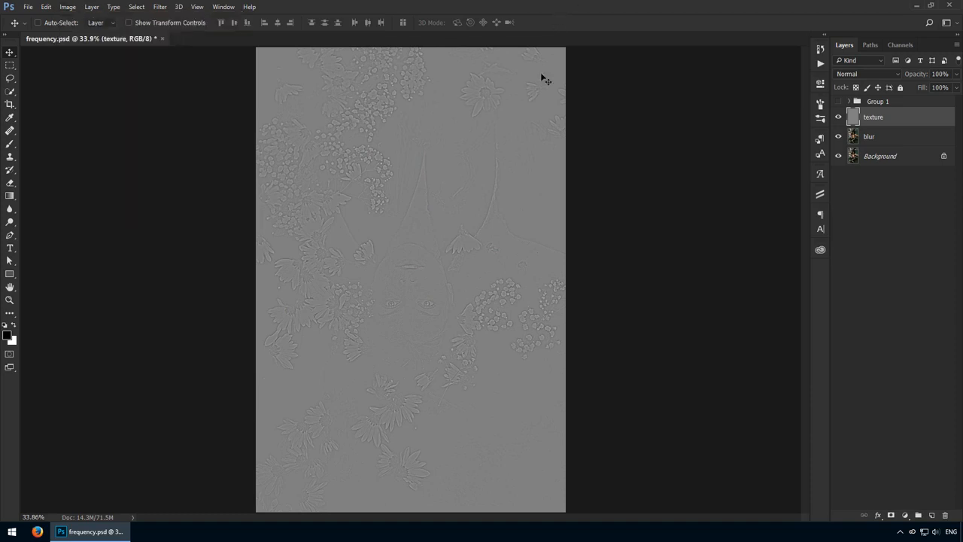
# - Set the texture layer's blend mode to Linear Light
pyautogui.press('z')
pyautogui.moveTo(422, 280); pyautogui.dragTo(479, 326)
pyautogui.press('v')
pyautogui.moveTo(444, 361); pyautogui.dragTo(436, 315)
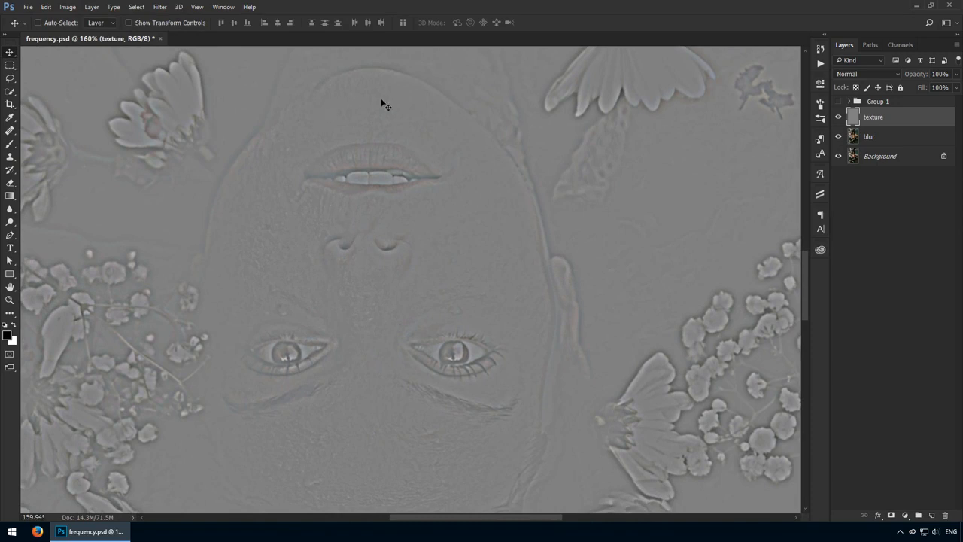
pyautogui.scroll(-3, 341, 399)
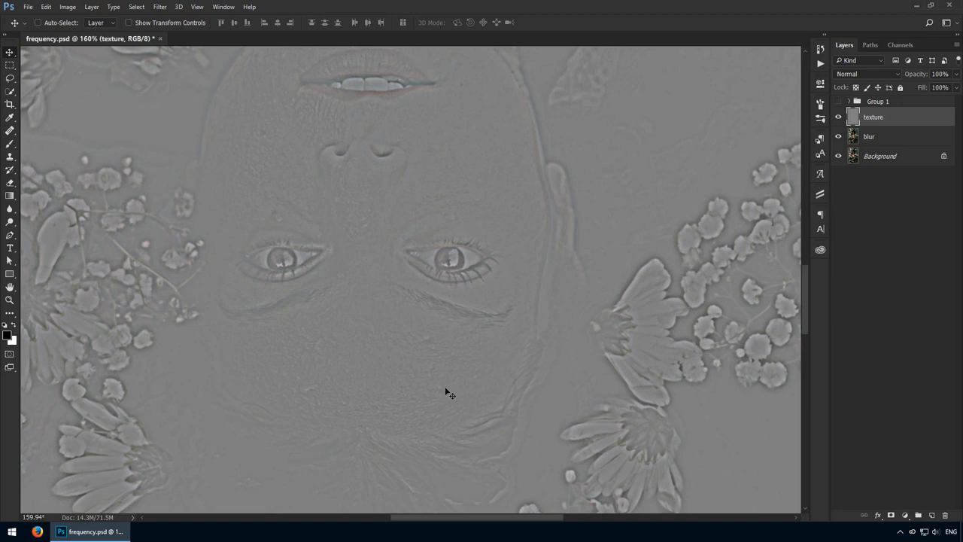
pyautogui.keyDown('alt'); pyautogui.click(389, 283); pyautogui.keyUp('alt')
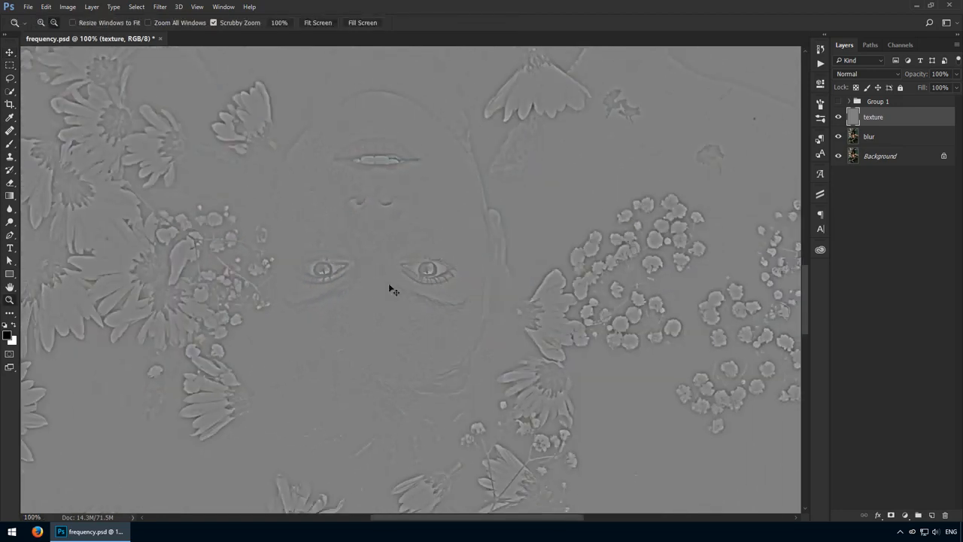
pyautogui.moveTo(384, 247); pyautogui.dragTo(384, 285)
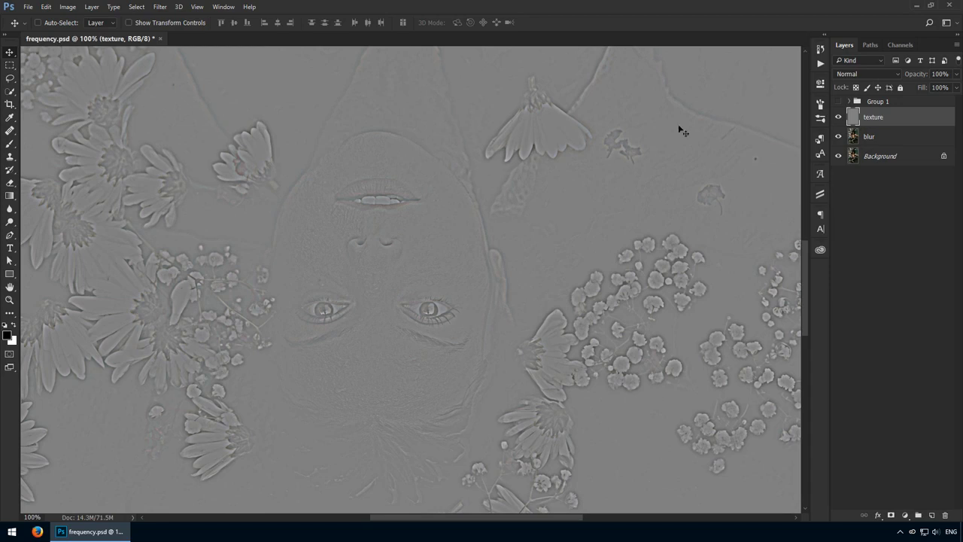
pyautogui.click(854, 73)
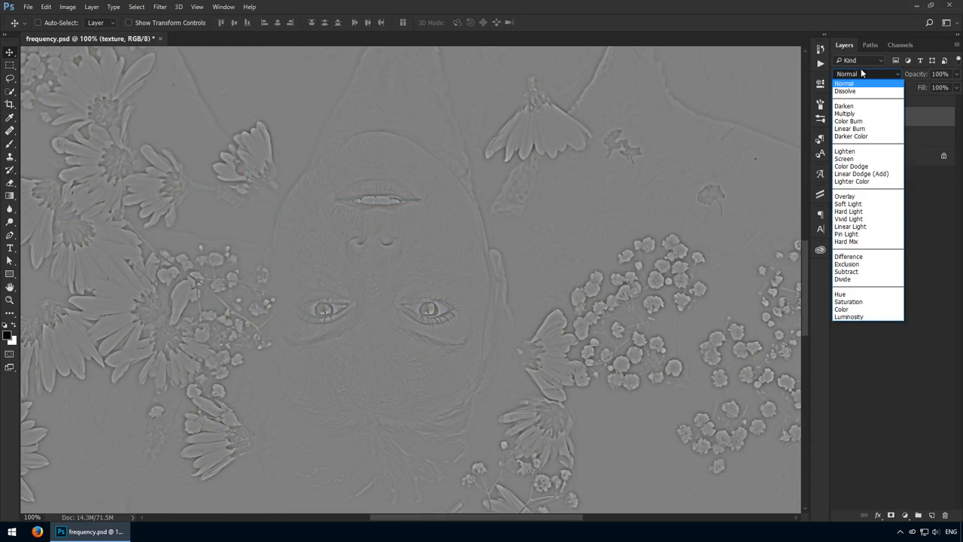
pyautogui.click(862, 225)
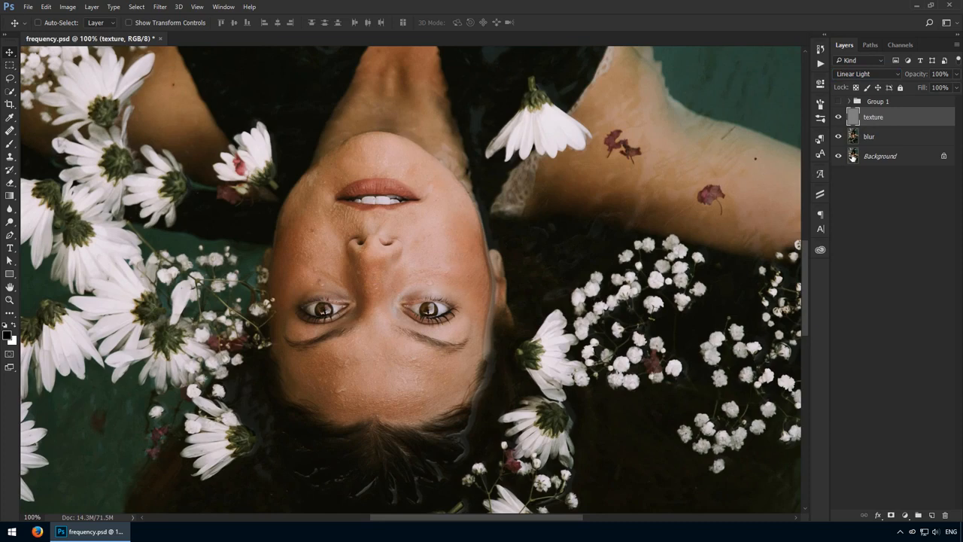
# - Make the blur layer active and switch to the Pen tool in Path mode, ready to work on the forehead
pyautogui.click(892, 142)
pyautogui.hotkey('ctrl', 'space')
pyautogui.moveTo(363, 331); pyautogui.dragTo(380, 333)
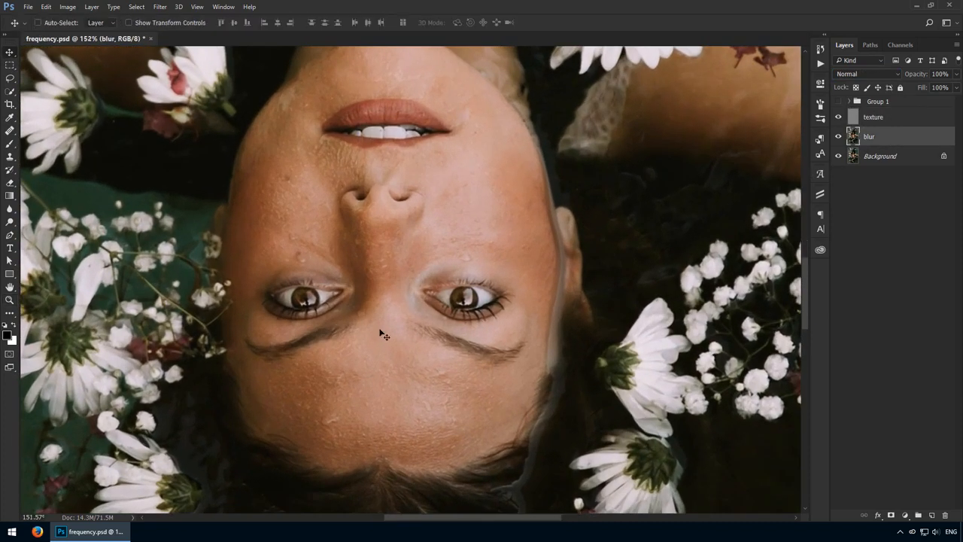
pyautogui.press('p')
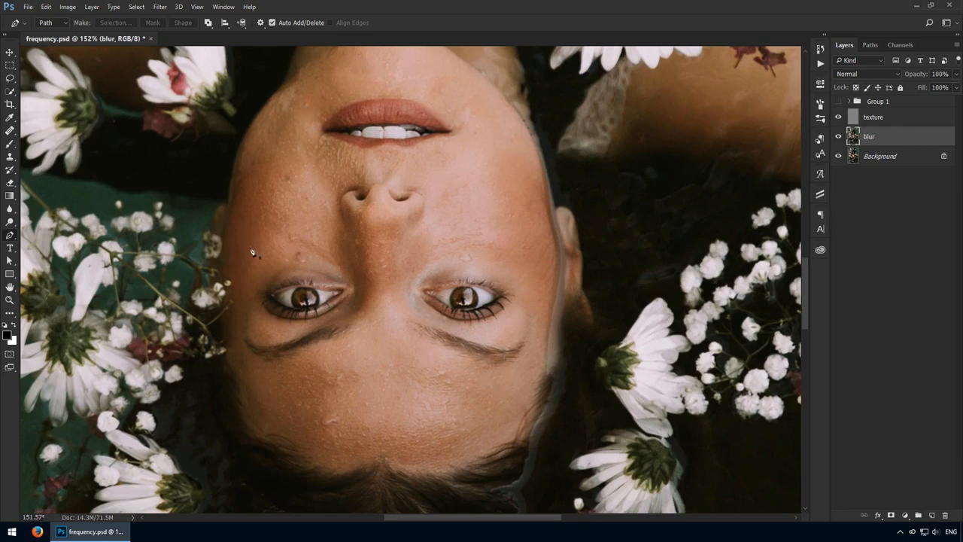
pyautogui.moveTo(304, 454); pyautogui.dragTo(299, 417)
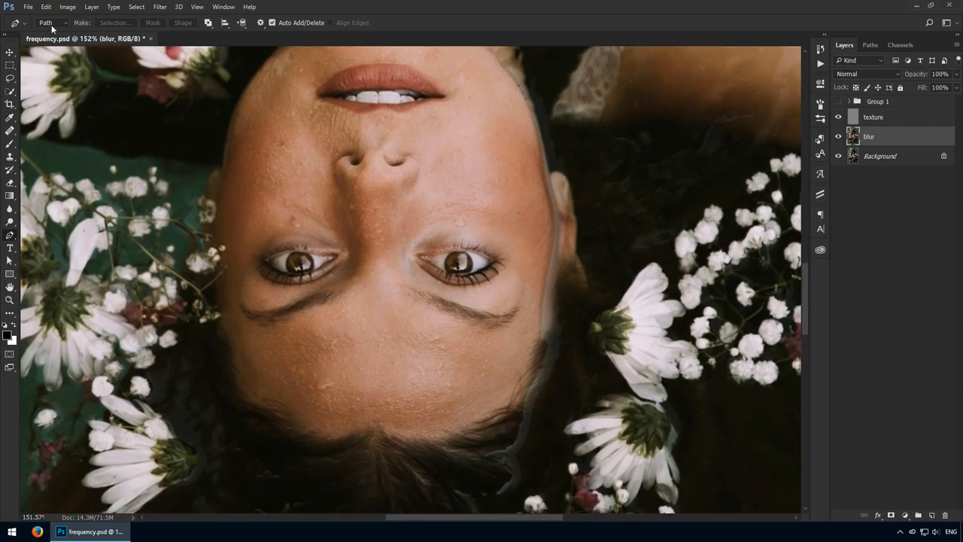
pyautogui.moveTo(336, 347); pyautogui.dragTo(364, 360)
pyautogui.hotkey('ctrl', 'z')
pyautogui.hotkey('ctrl', 'space')
pyautogui.moveTo(366, 400); pyautogui.dragTo(416, 397)
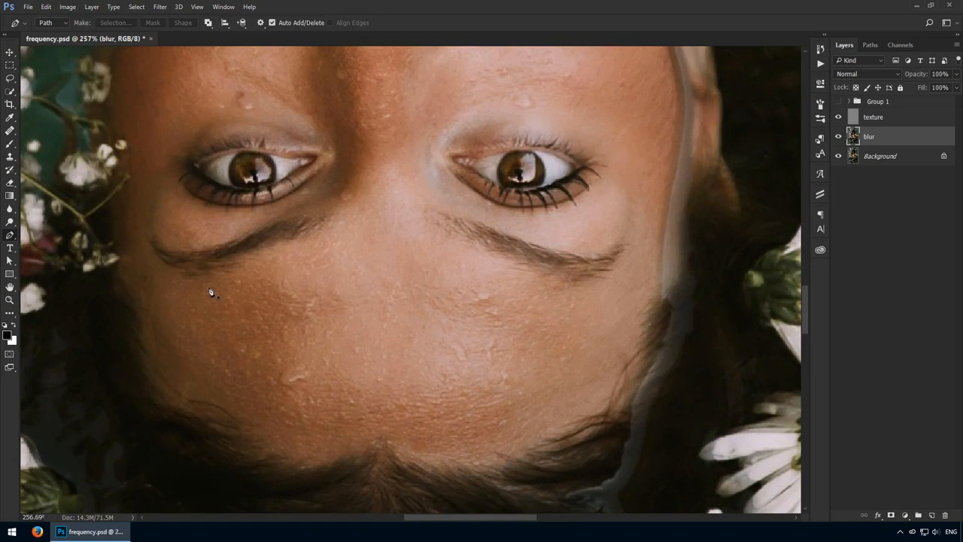
# - Outline the forehead skin between the eyebrows and the hairline with a closed path
pyautogui.click(145, 274)
pyautogui.click(304, 238)
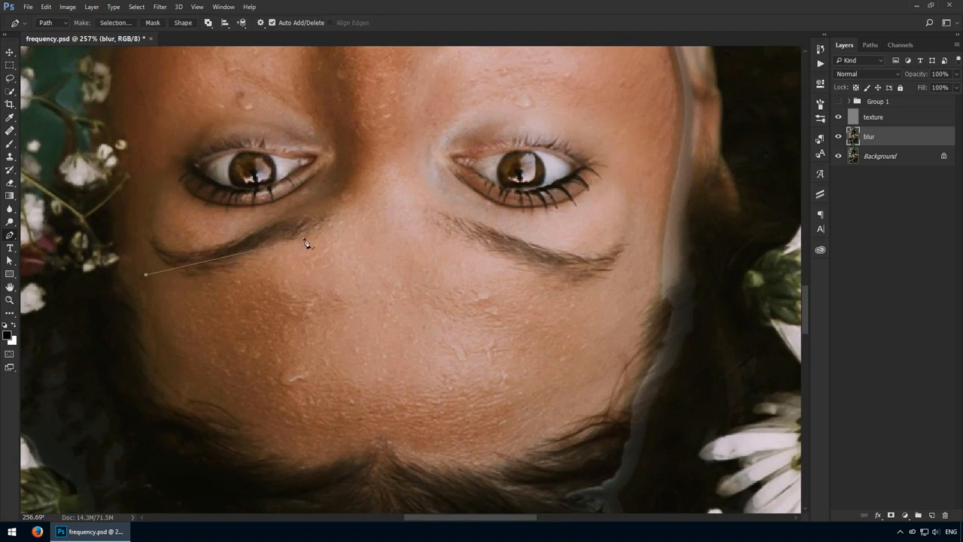
pyautogui.click(378, 214)
pyautogui.click(445, 245)
pyautogui.click(526, 278)
pyautogui.click(608, 293)
pyautogui.click(634, 281)
pyautogui.click(626, 342)
pyautogui.click(596, 395)
pyautogui.click(520, 426)
pyautogui.click(441, 434)
pyautogui.click(340, 403)
pyautogui.click(300, 427)
pyautogui.click(227, 414)
pyautogui.click(198, 371)
pyautogui.click(166, 340)
pyautogui.click(147, 275)
# - Convert the forehead path into a new selection with a feather radius of 20 pixels
pyautogui.rightClick(255, 315)
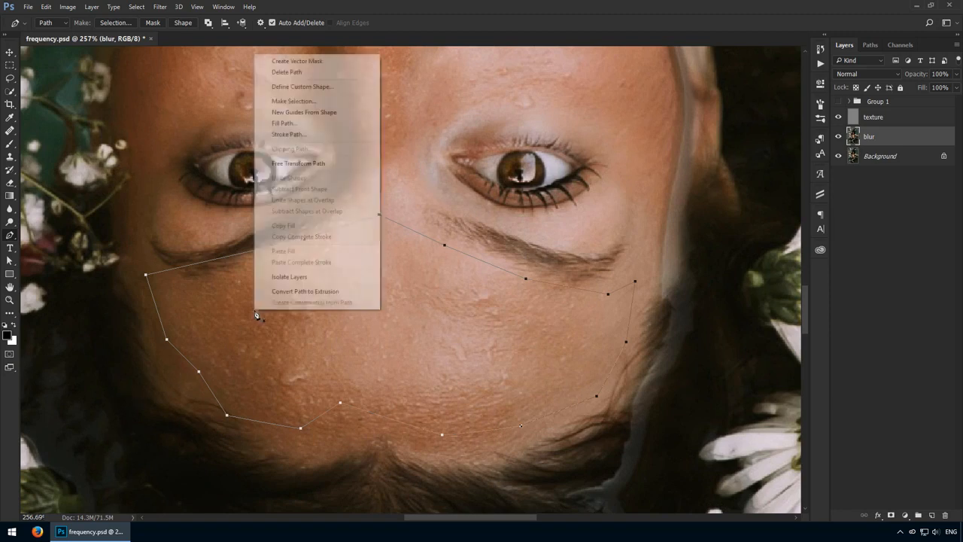
pyautogui.click(337, 100)
pyautogui.moveTo(465, 135); pyautogui.dragTo(606, 213)
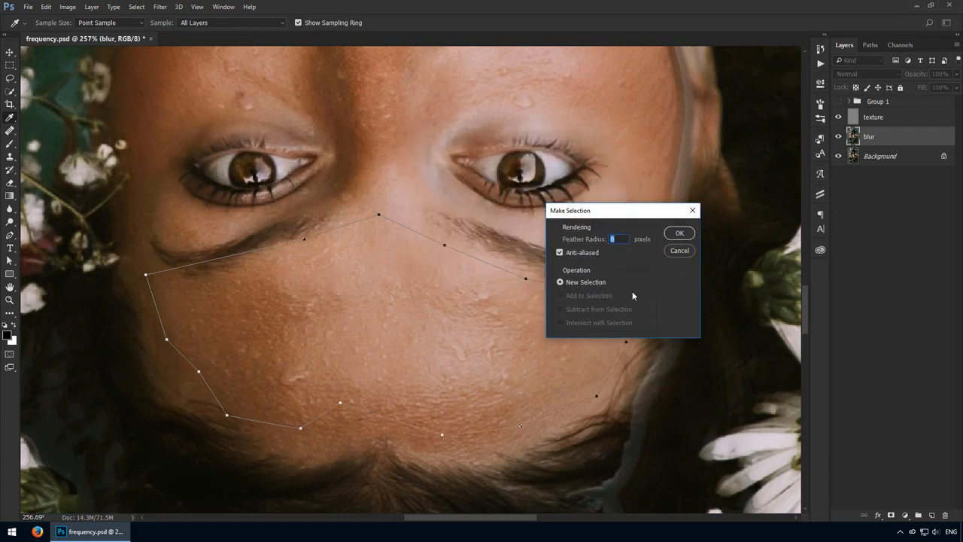
pyautogui.write('20')
pyautogui.click(678, 237)
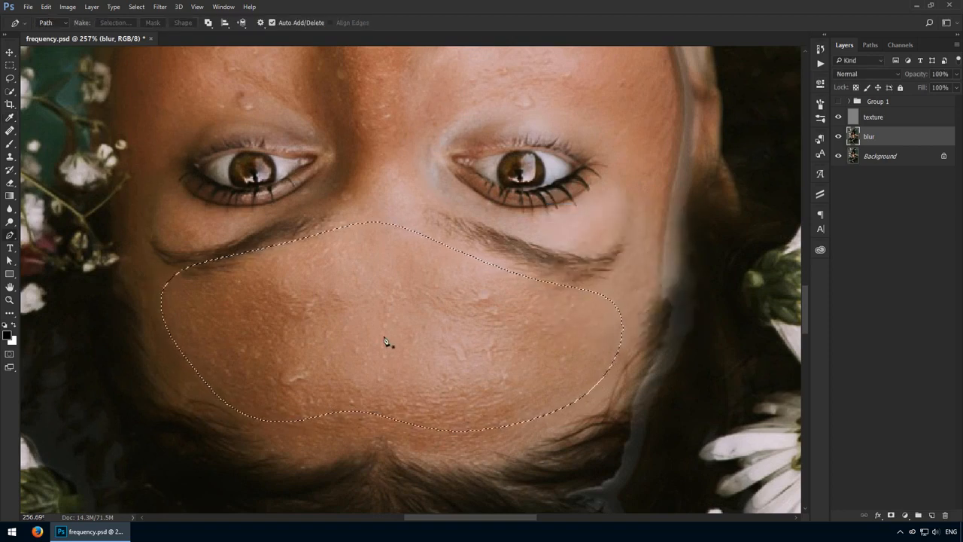
# - Inspect the soft edges of the forehead selection in Quick Mask mode, leave the mode and deselect
pyautogui.press('q')
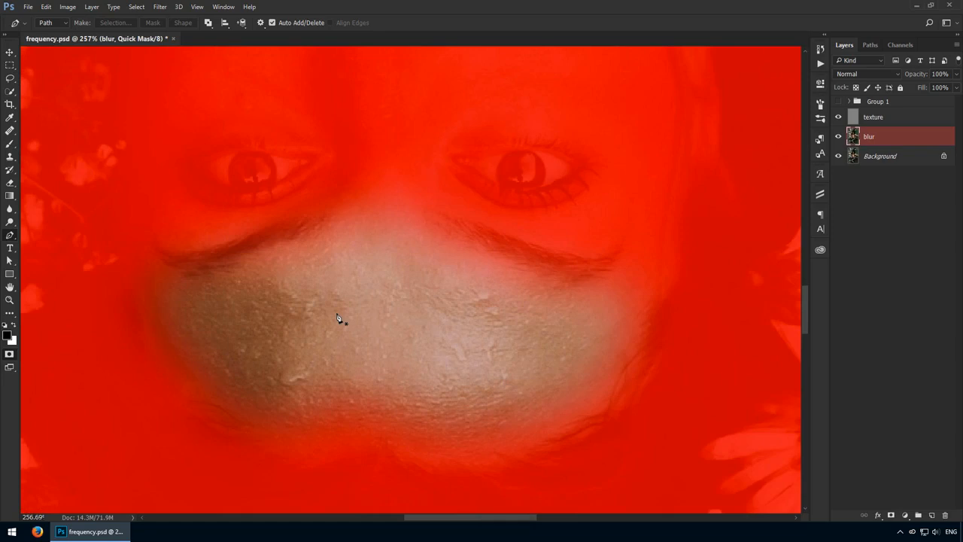
pyautogui.press('q')
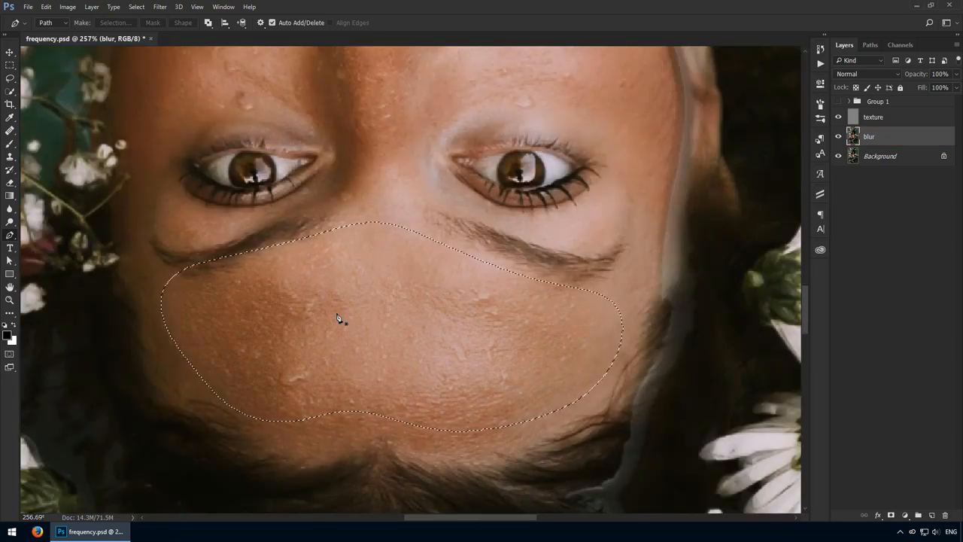
pyautogui.hotkey('ctrl', 'd')
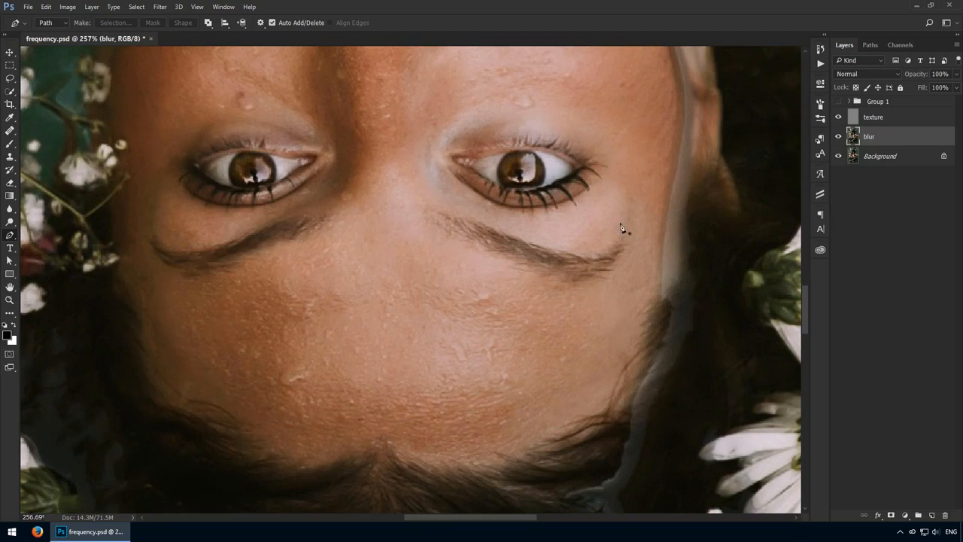
# - Redraw a closed Pen path around the forehead, following the eyebrows and the hairline
pyautogui.click(149, 281)
pyautogui.click(319, 260)
pyautogui.click(358, 218)
pyautogui.click(431, 237)
pyautogui.click(500, 269)
pyautogui.click(566, 294)
pyautogui.click(642, 273)
pyautogui.click(646, 310)
pyautogui.click(603, 381)
pyautogui.click(563, 426)
pyautogui.click(487, 443)
pyautogui.click(412, 437)
pyautogui.click(371, 429)
pyautogui.click(310, 439)
pyautogui.click(254, 424)
pyautogui.click(226, 391)
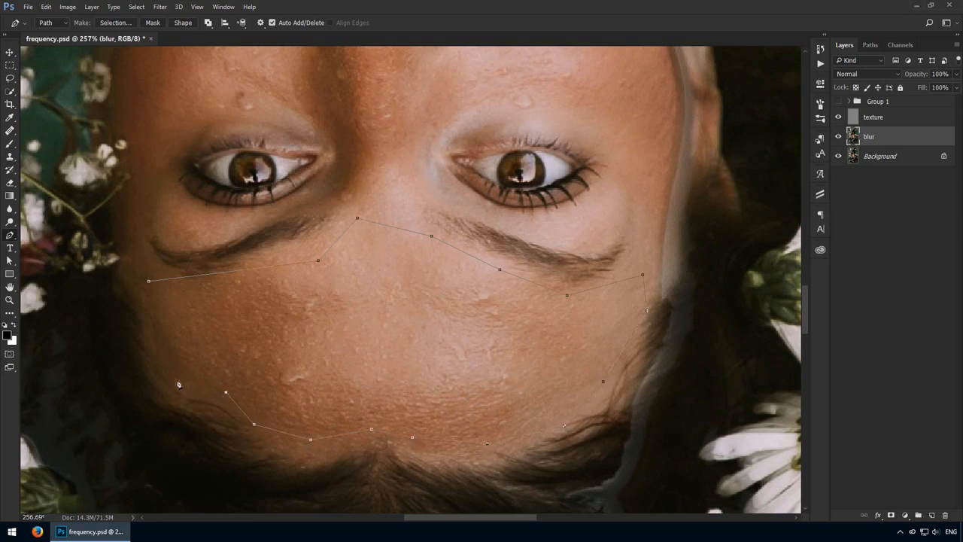
pyautogui.click(176, 378)
pyautogui.click(166, 339)
pyautogui.click(146, 307)
pyautogui.click(148, 282)
# - Turn the redrawn forehead path into a selection with a 20-pixel feather
pyautogui.rightClick(433, 343)
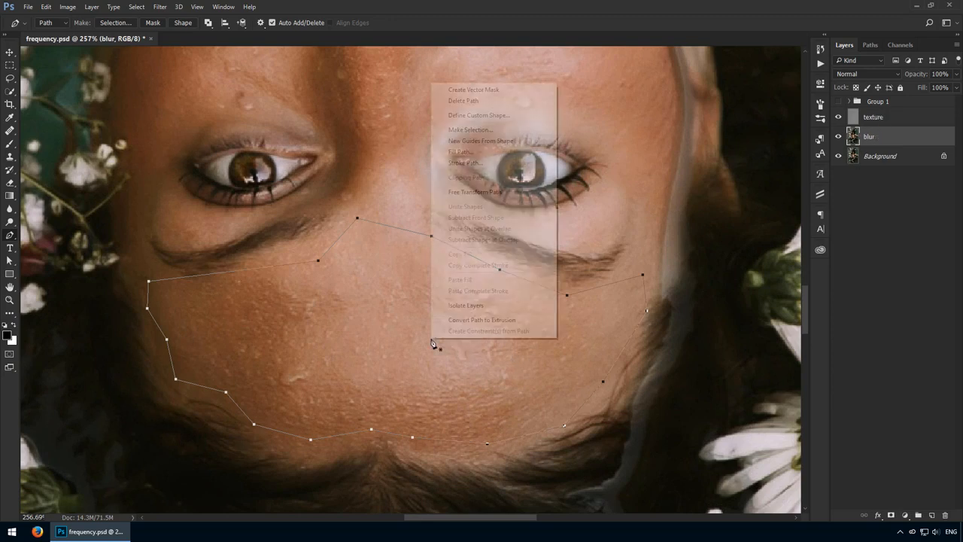
pyautogui.click(521, 133)
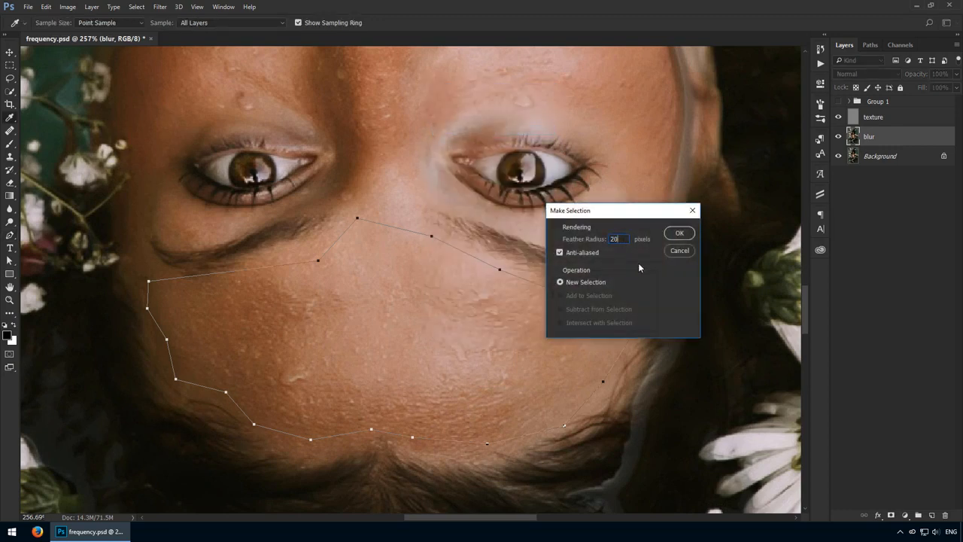
pyautogui.click(676, 234)
# - Apply a Gaussian Blur with a radius of 20 pixels to the forehead selection, comparing the preview on and off
pyautogui.click(160, 6)
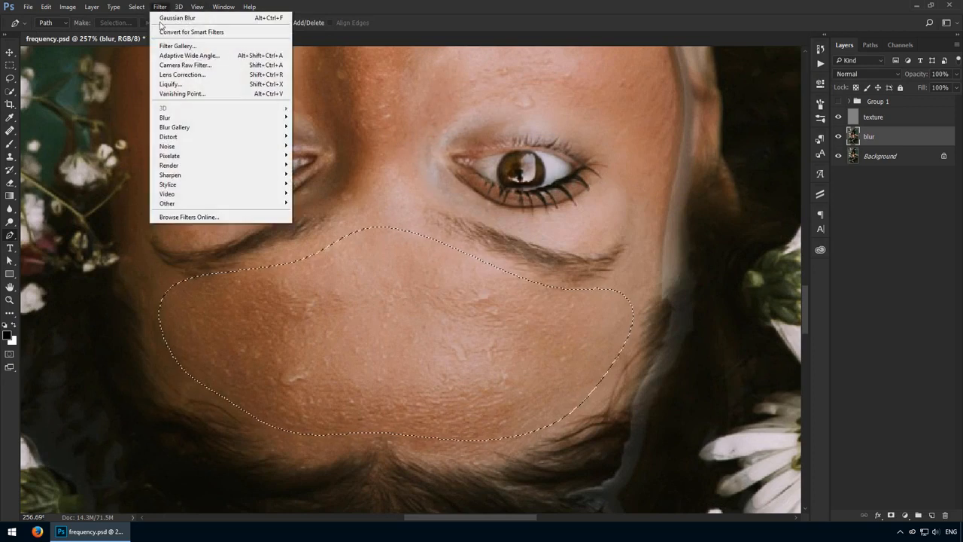
pyautogui.moveTo(188, 122)
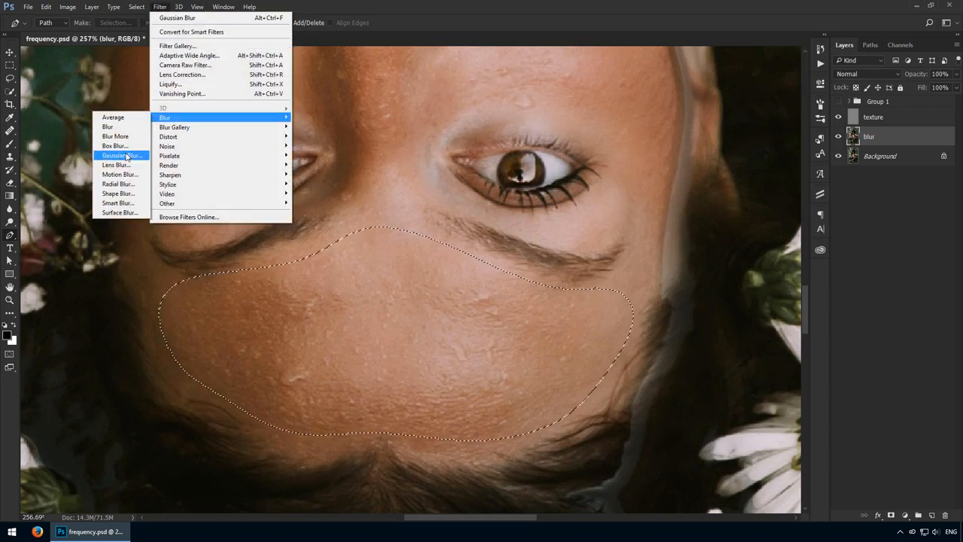
pyautogui.click(122, 153)
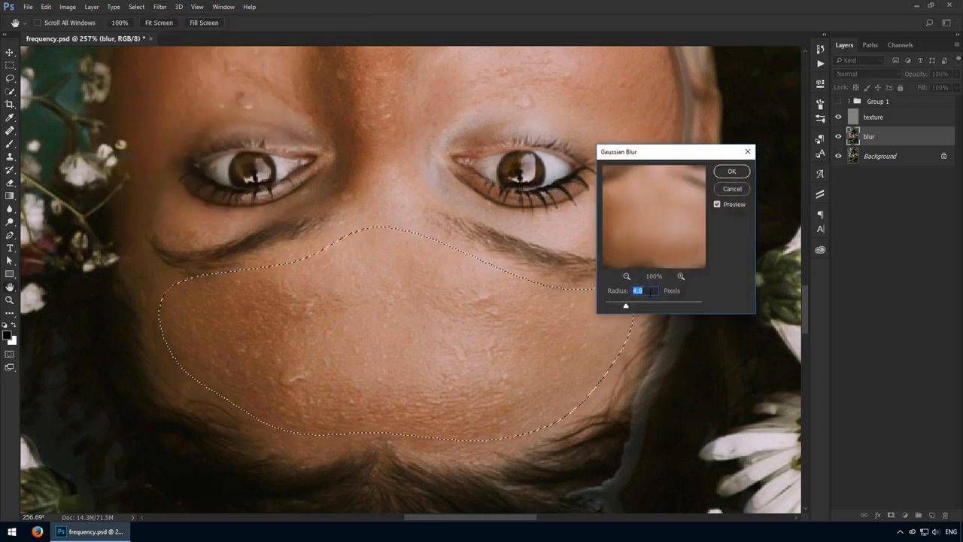
pyautogui.scroll(2, 652, 293)
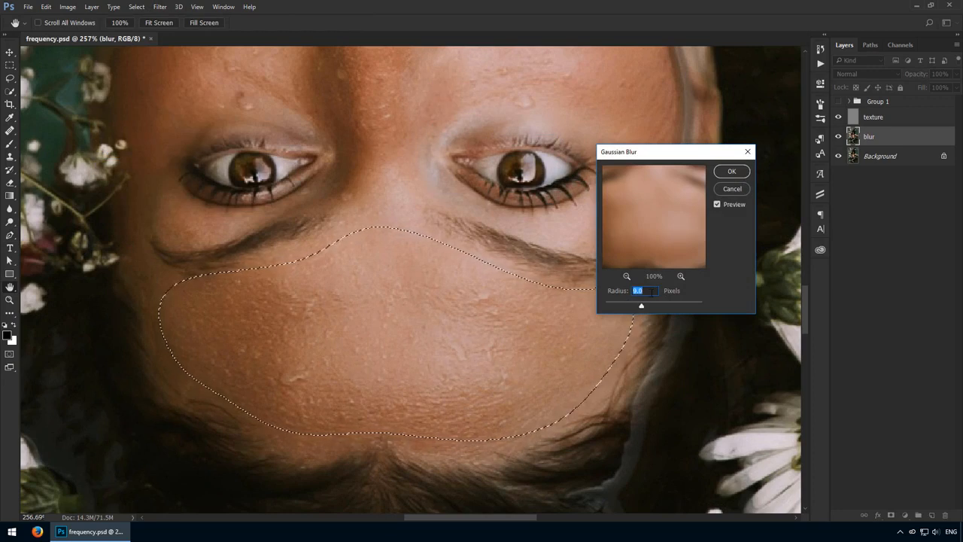
pyautogui.scroll(1, 652, 293)
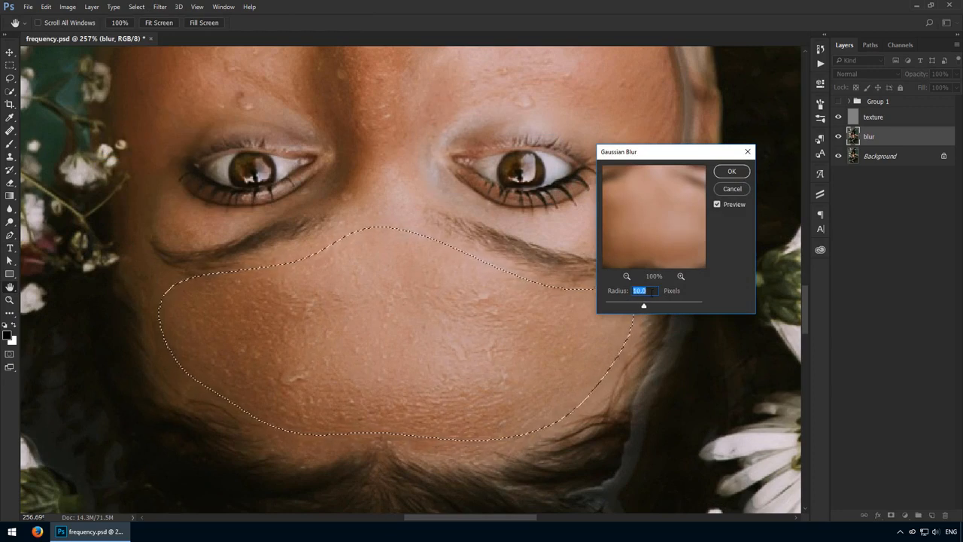
pyautogui.scroll(1, 652, 292)
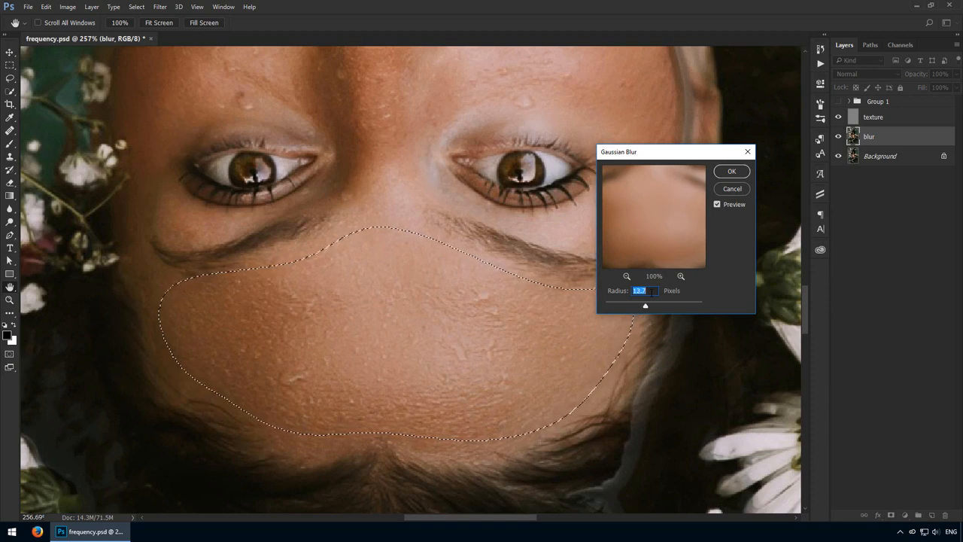
pyautogui.click(734, 205)
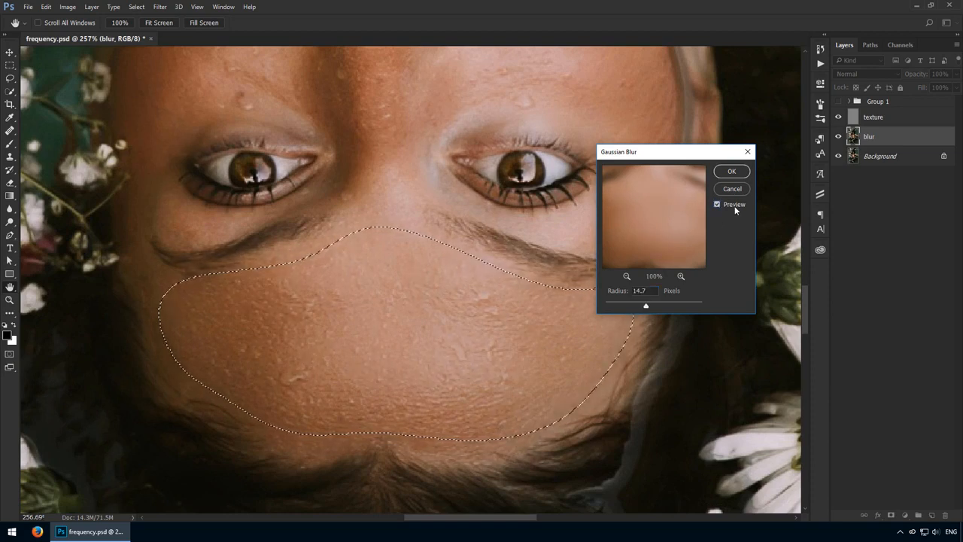
pyautogui.click(734, 205)
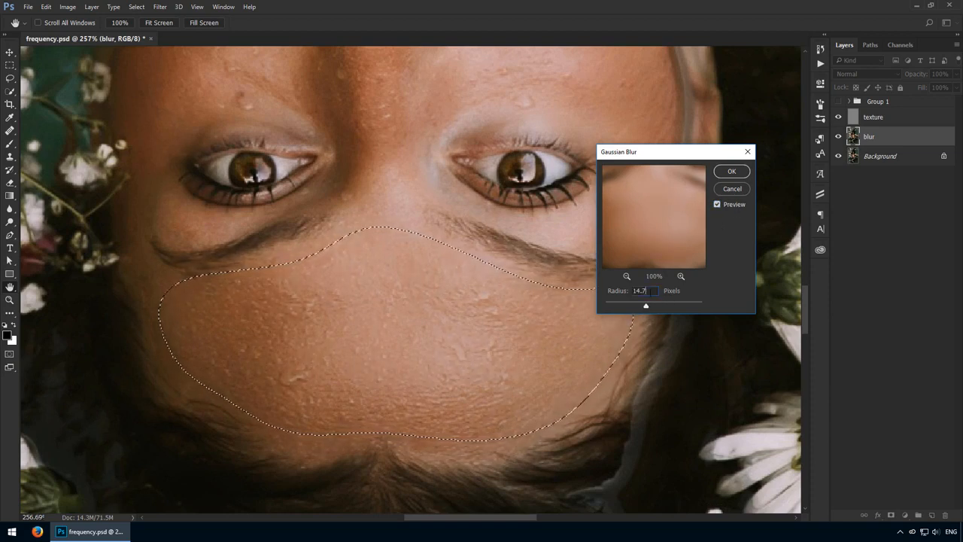
pyautogui.scroll(-3, 651, 291)
pyautogui.hotkey('shift', 'Up')
pyautogui.hotkey('shift', 'Up')
pyautogui.hotkey('shift', 'Up')
pyautogui.hotkey('shift', 'Up')
pyautogui.hotkey('shift', 'Up')
pyautogui.hotkey('shift', 'Up')
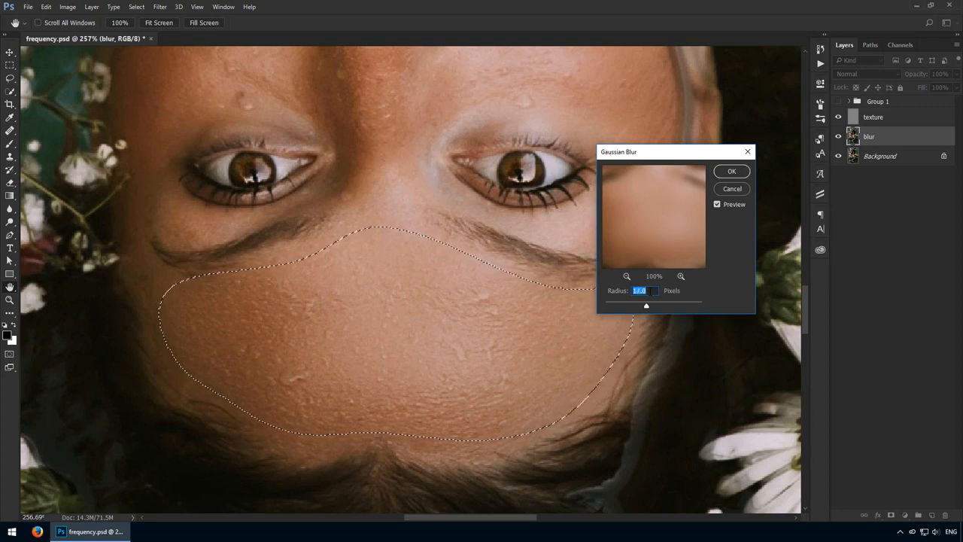
pyautogui.click(734, 205)
pyautogui.click(733, 204)
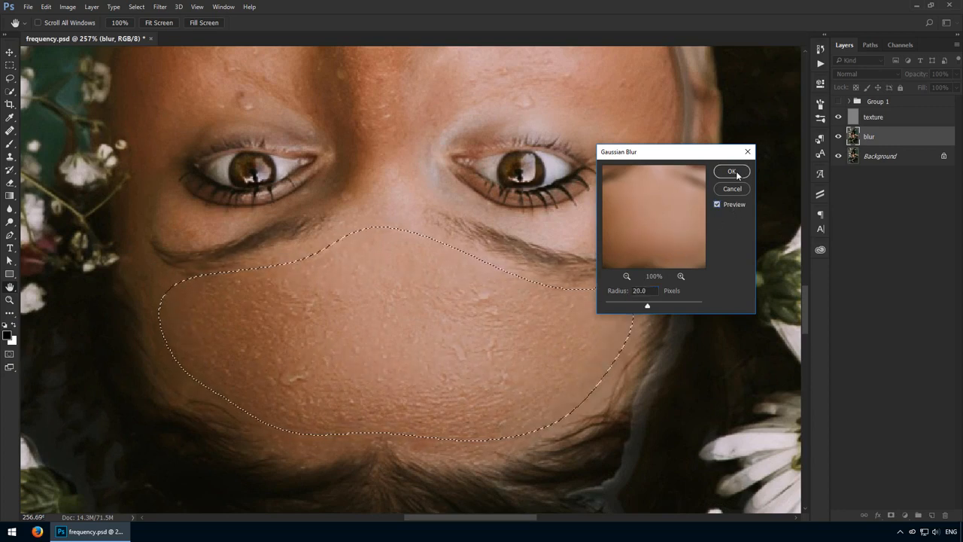
pyautogui.click(731, 172)
# - Deselect the forehead and trace a path around the left-hand cheek in the photo, from chin to under-eye area, skirting the mouth and nose
pyautogui.press('p')
pyautogui.moveTo(322, 206); pyautogui.dragTo(383, 419)
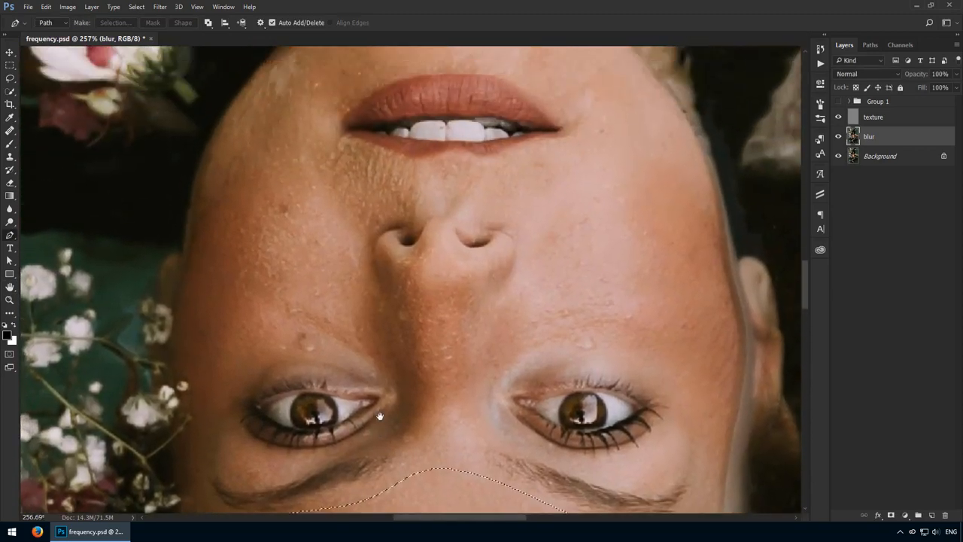
pyautogui.hotkey('ctrl', 'd')
pyautogui.click(199, 359)
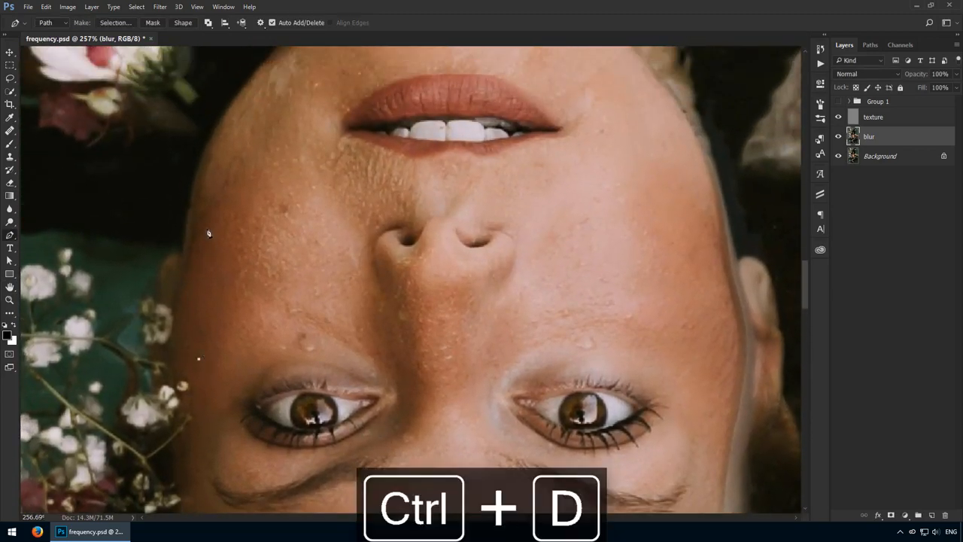
pyautogui.moveTo(209, 165); pyautogui.dragTo(224, 144)
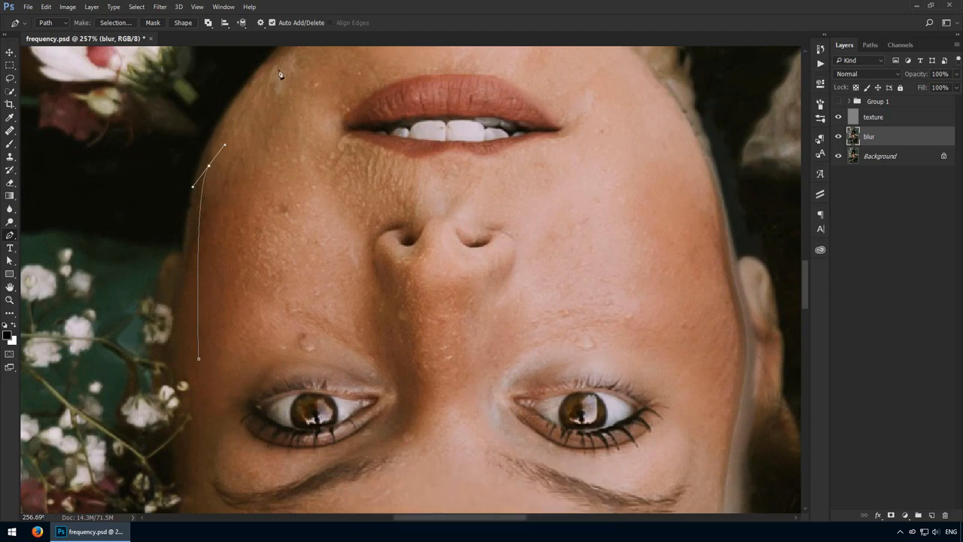
pyautogui.moveTo(277, 62); pyautogui.dragTo(329, 167)
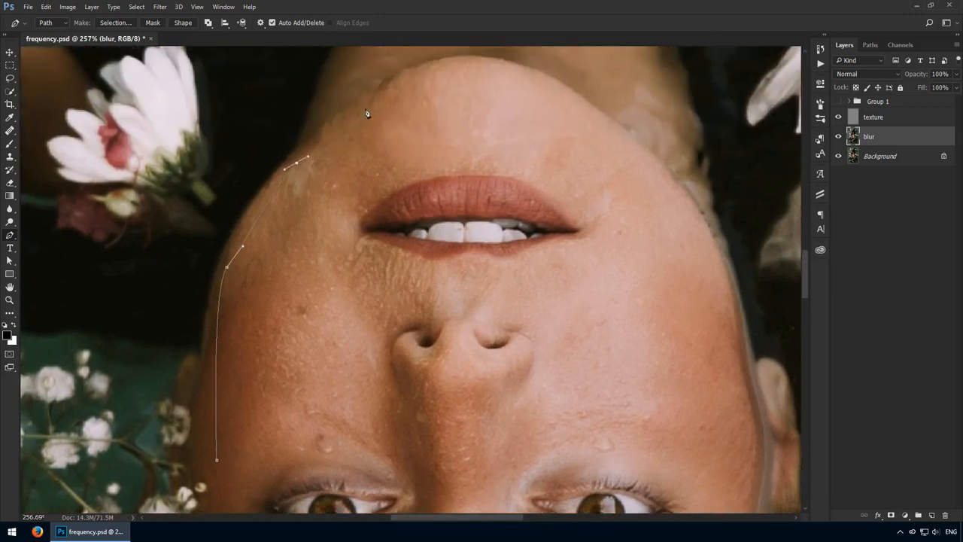
pyautogui.moveTo(369, 106); pyautogui.dragTo(411, 139)
pyautogui.click(399, 474)
pyautogui.click(337, 452)
pyautogui.click(239, 454)
# - Convert the cheek path into a selection with a 20-pixel feather and repeat the last Gaussian Blur on it
pyautogui.rightClick(219, 466)
pyautogui.click(286, 249)
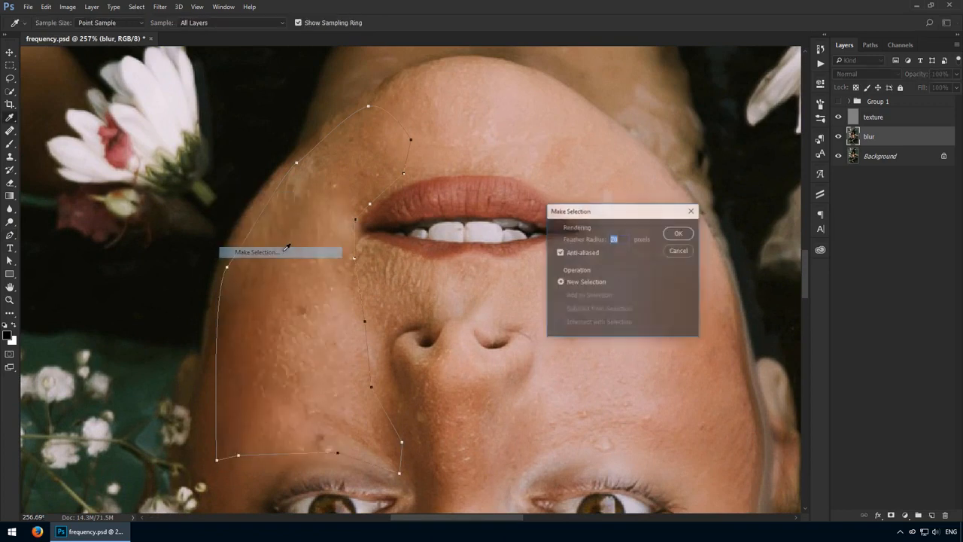
pyautogui.press('Return')
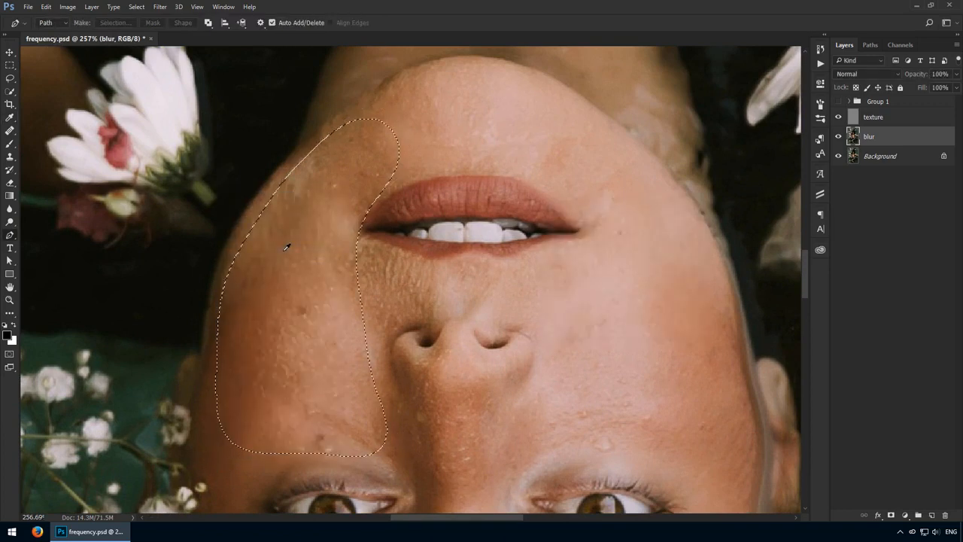
pyautogui.click(159, 7)
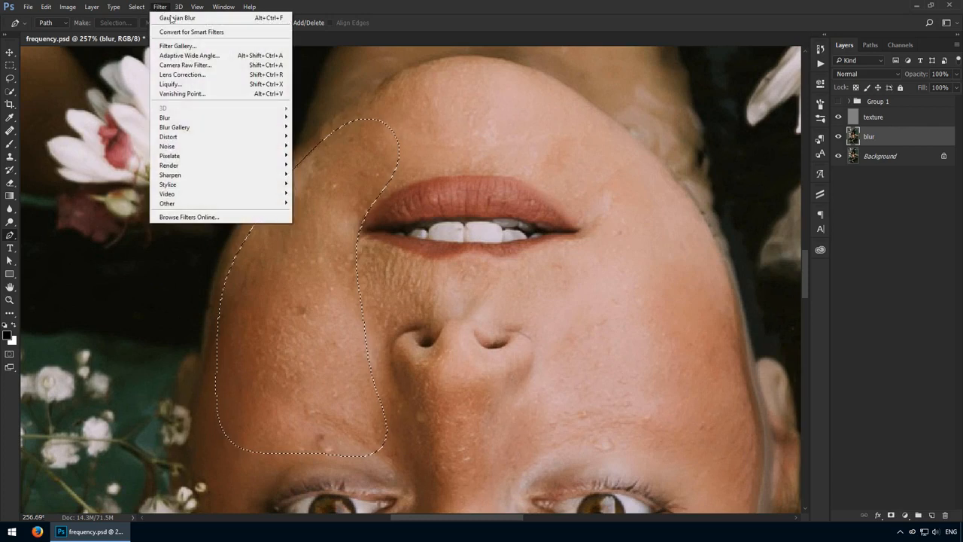
pyautogui.click(387, 9)
# - Deselect the cheek and trace a path around the nose, from the bridge between the eyes to just before the nostrils
pyautogui.moveTo(346, 318); pyautogui.dragTo(249, 230)
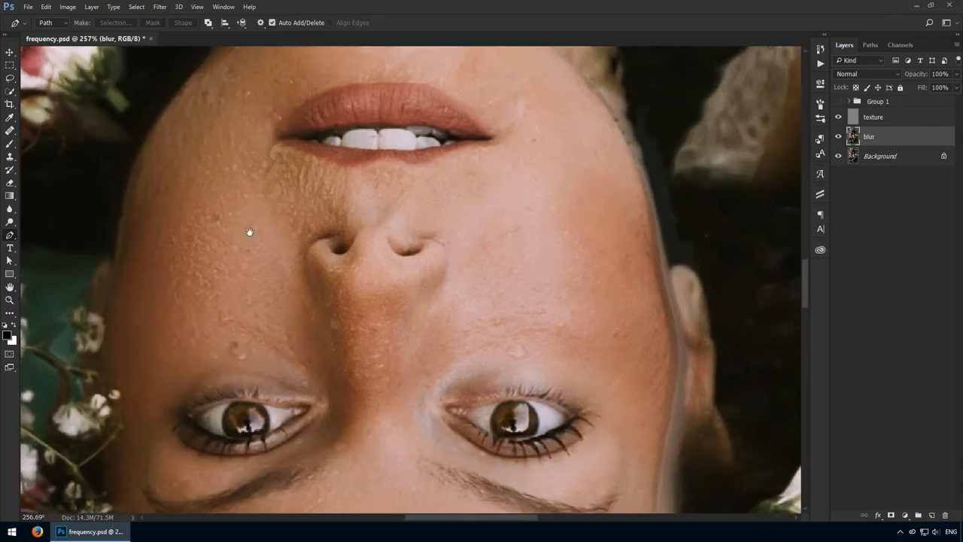
pyautogui.click(308, 295)
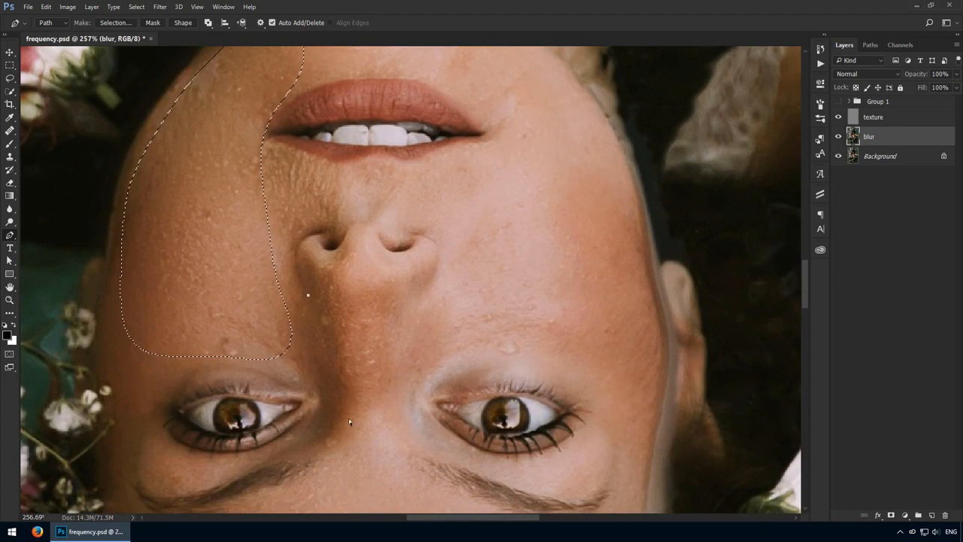
pyautogui.hotkey('ctrl', 'd')
pyautogui.click(346, 444)
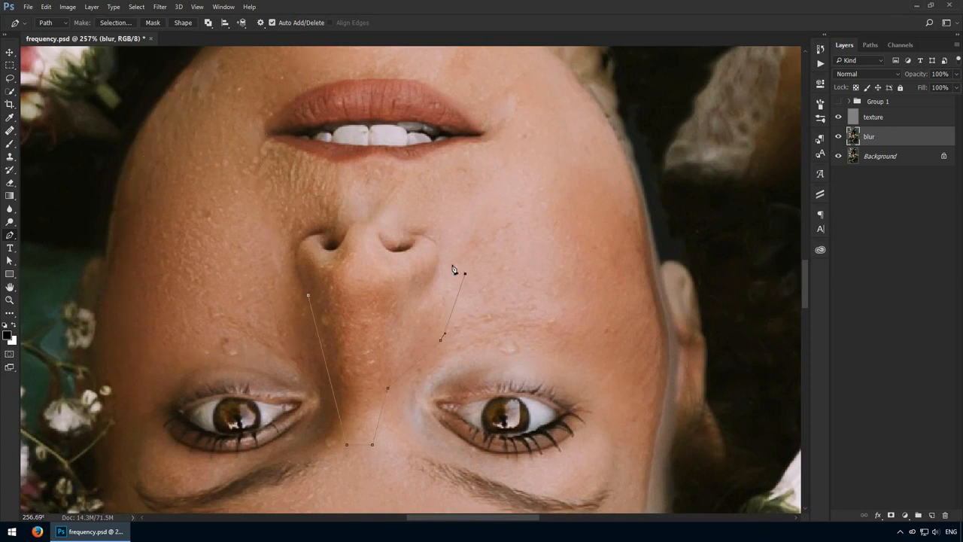
pyautogui.click(439, 262)
pyautogui.click(392, 265)
pyautogui.click(313, 268)
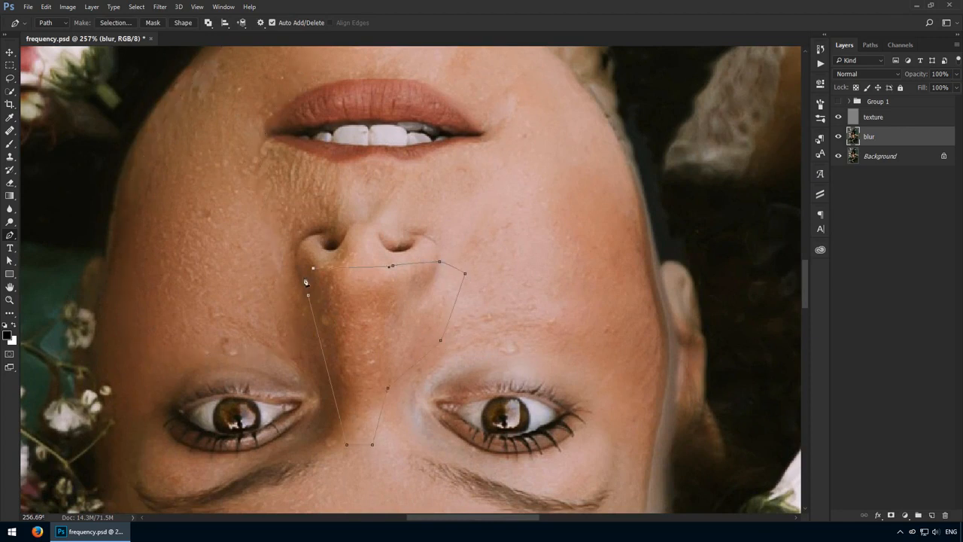
# - Convert the nose path into a selection with a 20-pixel feather and repeat the last Gaussian Blur on it
pyautogui.rightClick(337, 302)
pyautogui.click(366, 86)
pyautogui.press('Return')
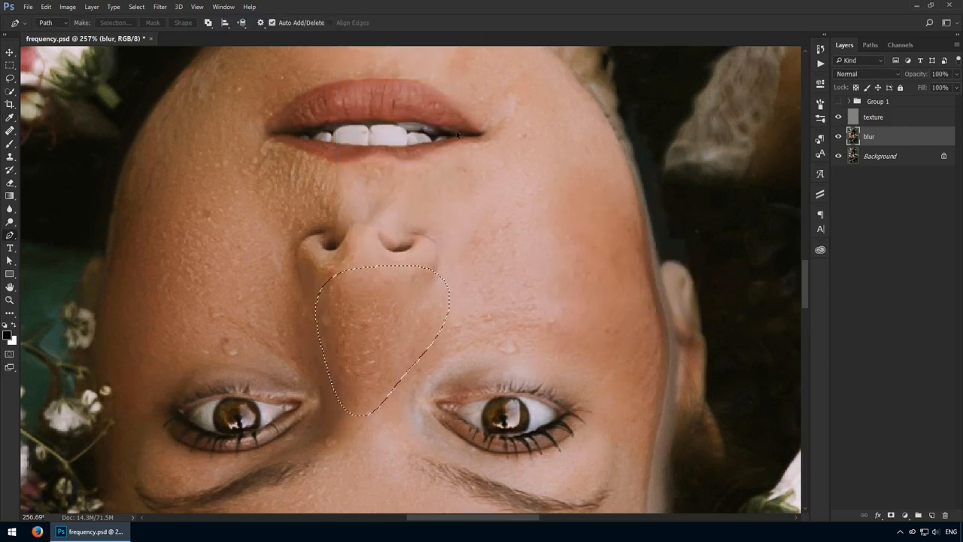
# - Deselect the nose and trace a path around the right-hand cheek, from under the eye along the face edge to the chin, skirting mouth and nose
pyautogui.moveTo(446, 208); pyautogui.dragTo(419, 283)
pyautogui.moveTo(555, 436); pyautogui.dragTo(397, 331)
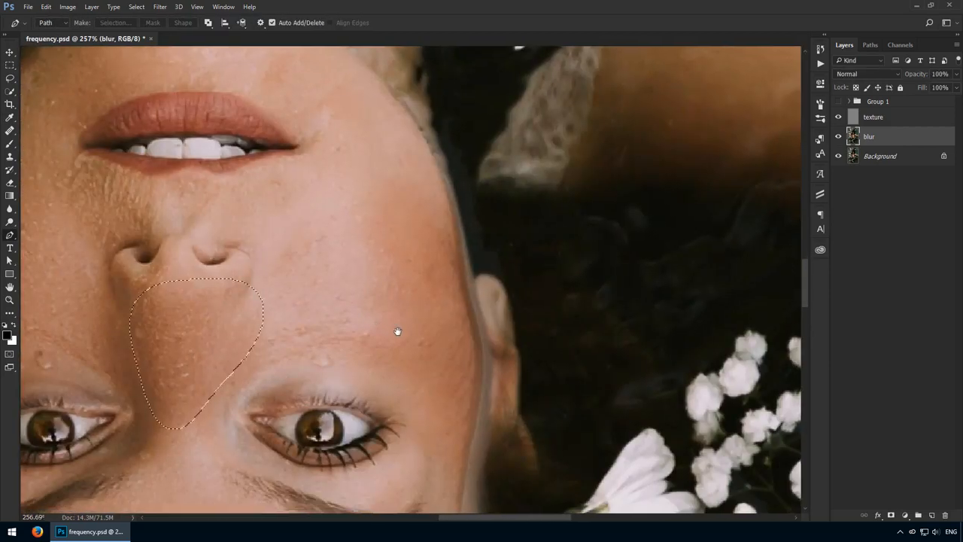
pyautogui.click(274, 358)
pyautogui.hotkey('ctrl', 'd')
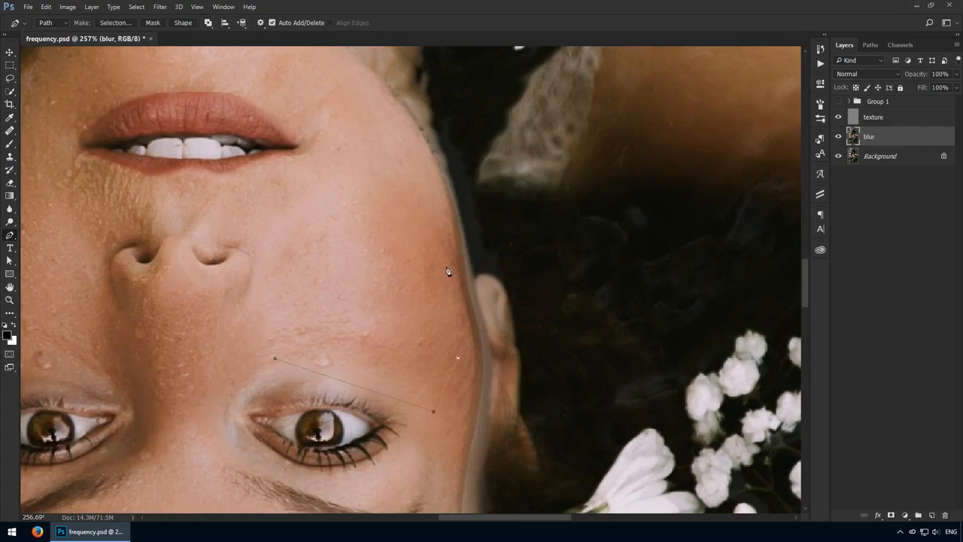
pyautogui.click(375, 94)
pyautogui.click(315, 62)
pyautogui.moveTo(312, 86); pyautogui.dragTo(325, 173)
pyautogui.click(298, 101)
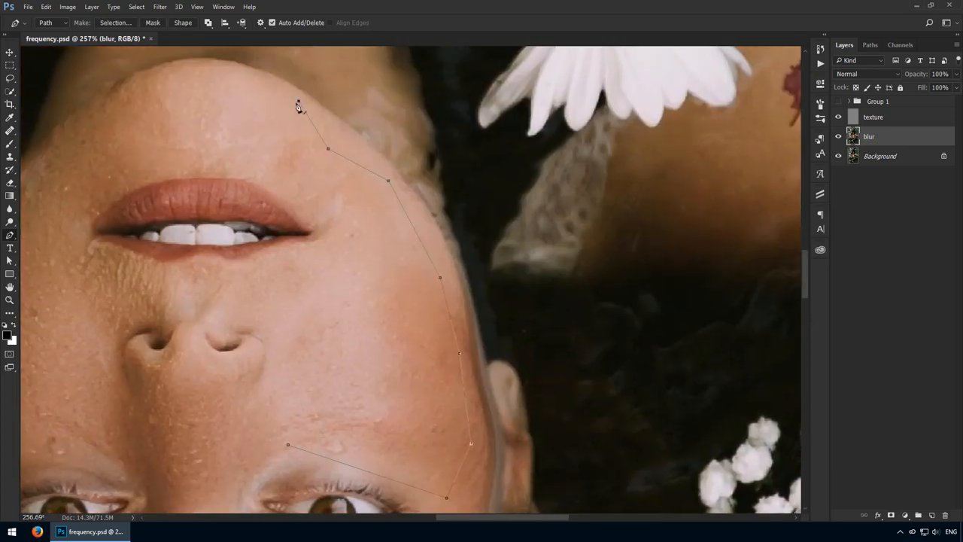
pyautogui.click(275, 129)
pyautogui.click(268, 167)
pyautogui.click(290, 200)
pyautogui.click(356, 229)
pyautogui.click(279, 262)
pyautogui.click(233, 287)
pyautogui.click(261, 332)
pyautogui.click(274, 376)
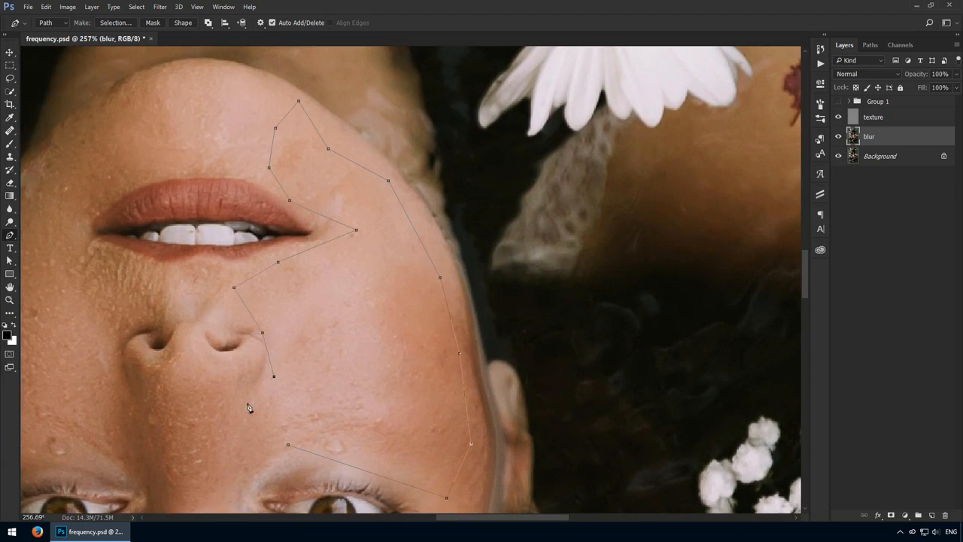
# - Turn the right-hand cheek path into a selection with a 20-pixel feather and reapply the last Gaussian Blur
pyautogui.rightClick(289, 449)
pyautogui.click(346, 239)
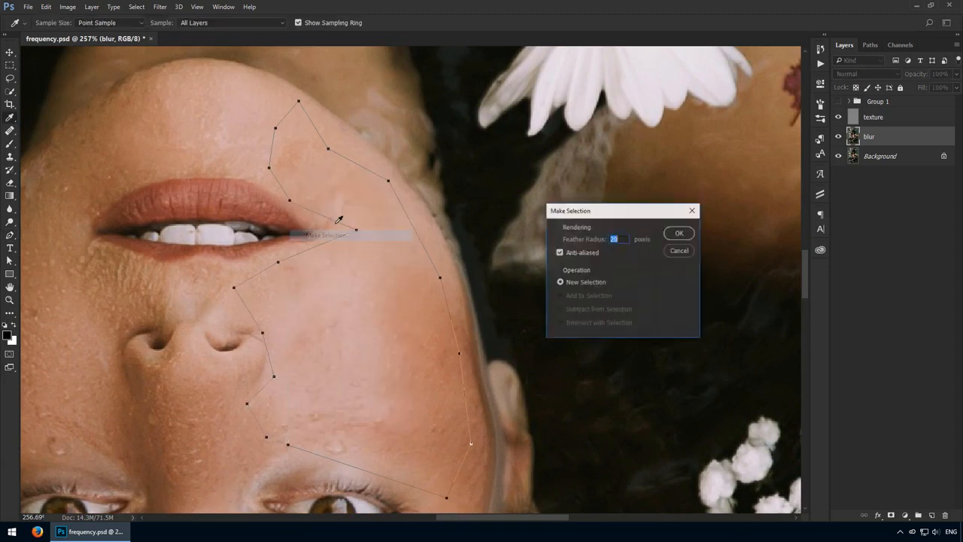
pyautogui.press('Return')
pyautogui.hotkey('ctrl', 'alt', 'f')
# - Deselect the cheek and trace a closed path around the chin, following the lip edge, the jawline and part of the left-hand cheek
pyautogui.moveTo(286, 179); pyautogui.dragTo(389, 288)
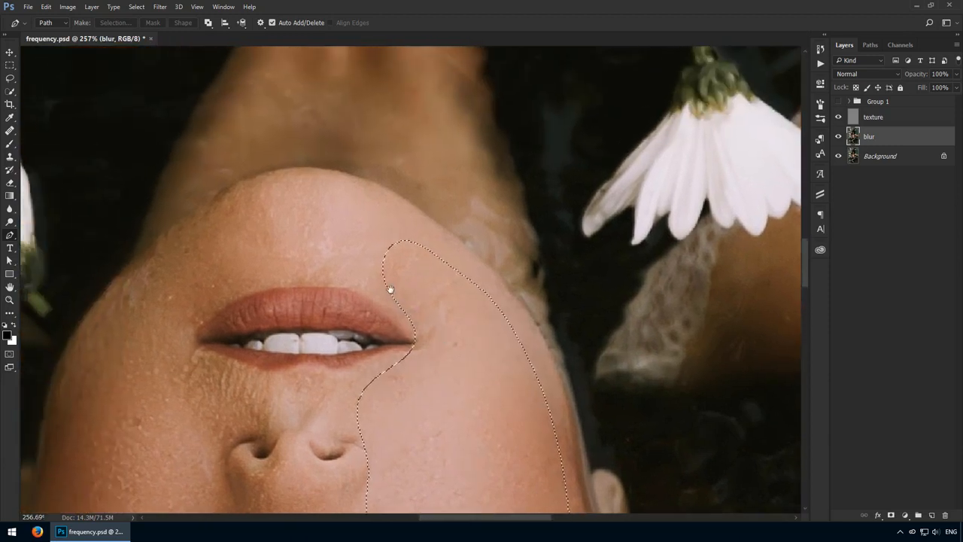
pyautogui.hotkey('ctrl', 'd')
pyautogui.click(180, 331)
pyautogui.click(208, 295)
pyautogui.click(298, 282)
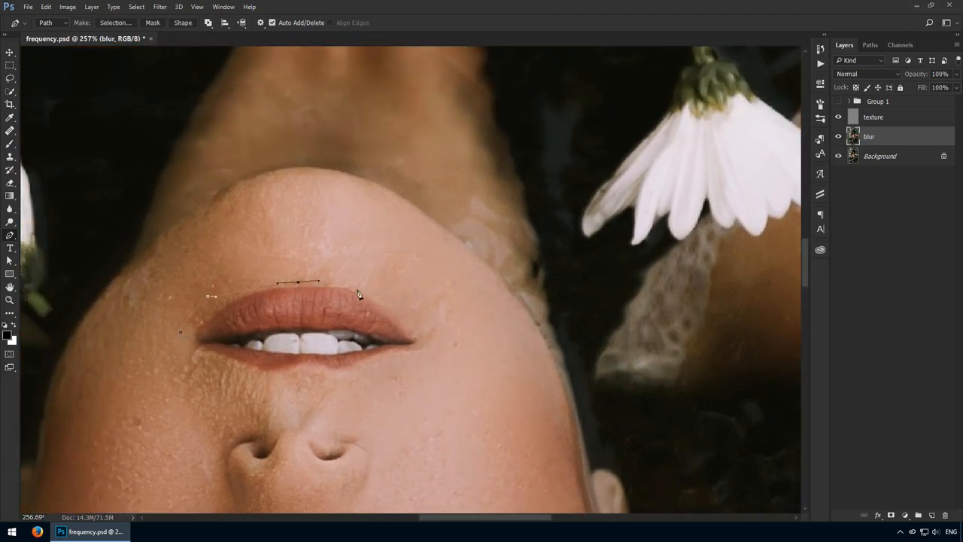
pyautogui.click(376, 297)
pyautogui.moveTo(418, 321); pyautogui.dragTo(435, 325)
pyautogui.moveTo(466, 262); pyautogui.dragTo(466, 252)
pyautogui.click(414, 215)
pyautogui.click(341, 184)
pyautogui.click(264, 178)
pyautogui.click(192, 215)
pyautogui.click(137, 260)
pyautogui.click(90, 309)
pyautogui.click(78, 365)
pyautogui.click(80, 416)
pyautogui.click(152, 410)
pyautogui.click(181, 331)
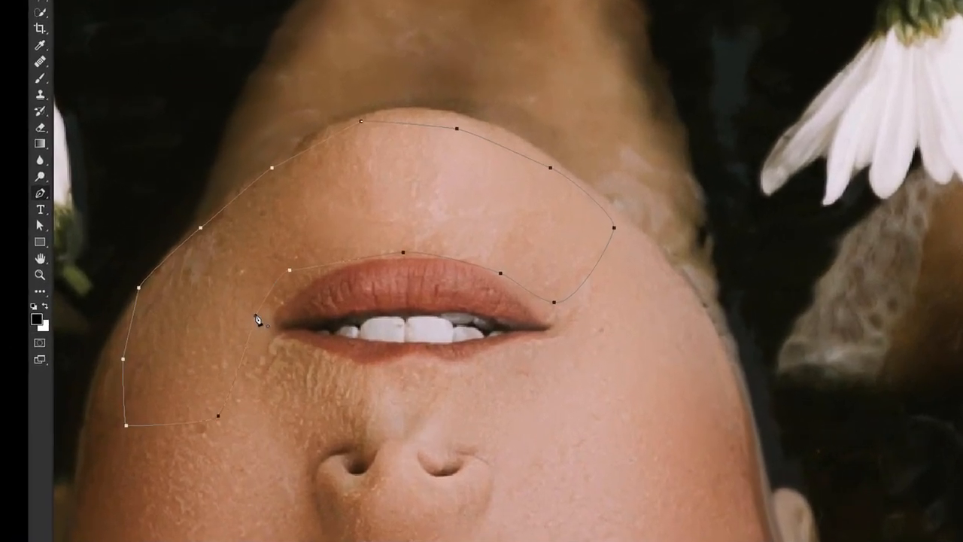
# - Convert the chin path into a feathered selection and repeat the last Gaussian Blur on it
pyautogui.rightClick(258, 320)
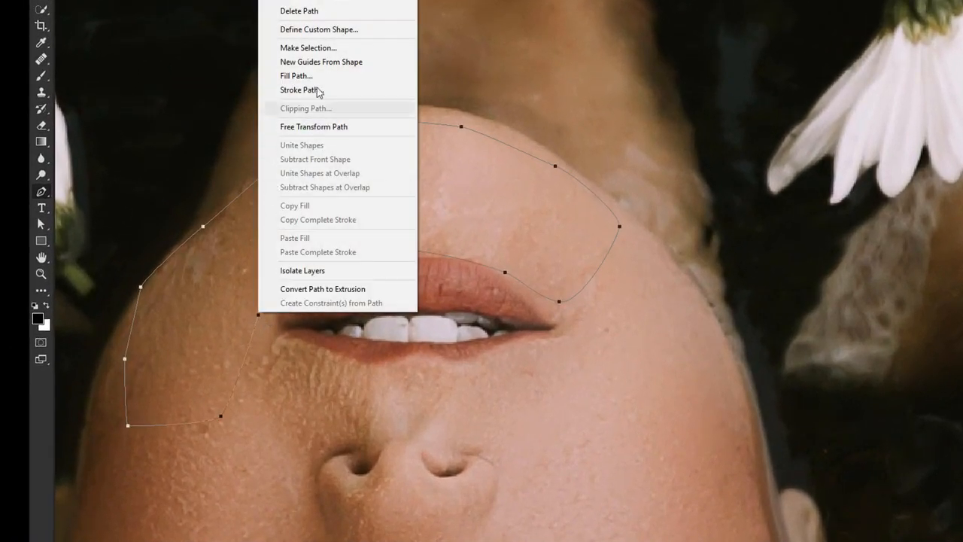
pyautogui.click(330, 45)
pyautogui.press('Return')
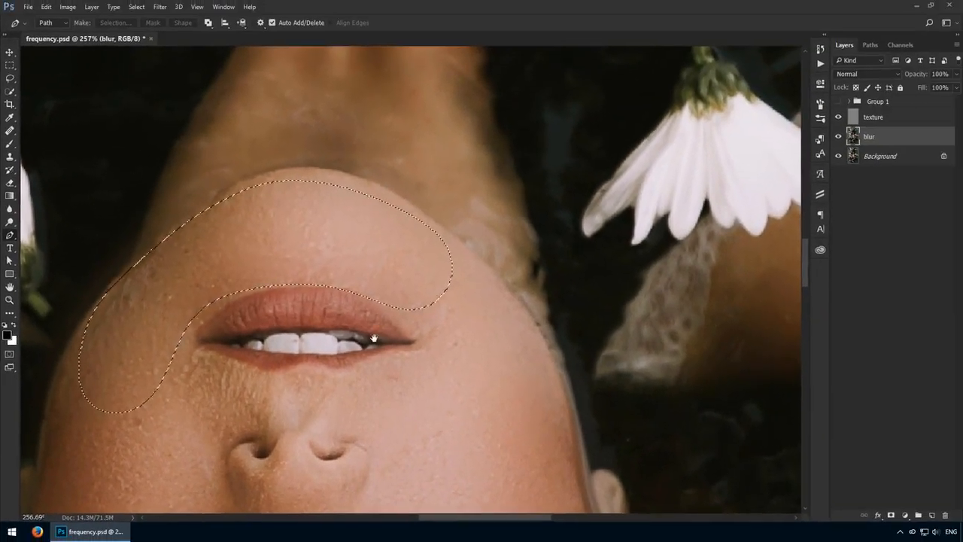
# - Deselect the chin and group the blur and texture layers together
pyautogui.hotkey('ctrl', 'd')
pyautogui.scroll(-6, 369, 232)
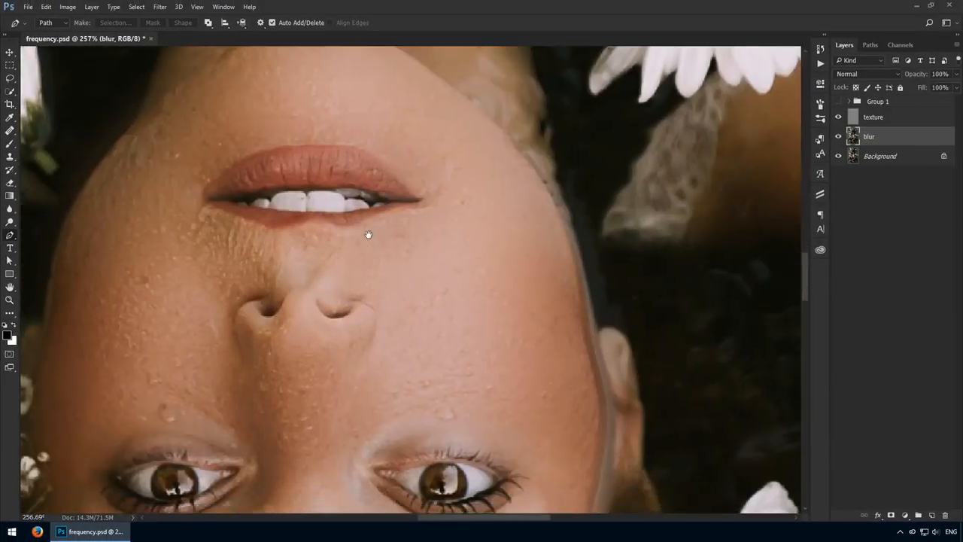
pyautogui.press('z')
pyautogui.keyDown('alt'); pyautogui.click(400, 225); pyautogui.keyUp('alt')
pyautogui.press('v')
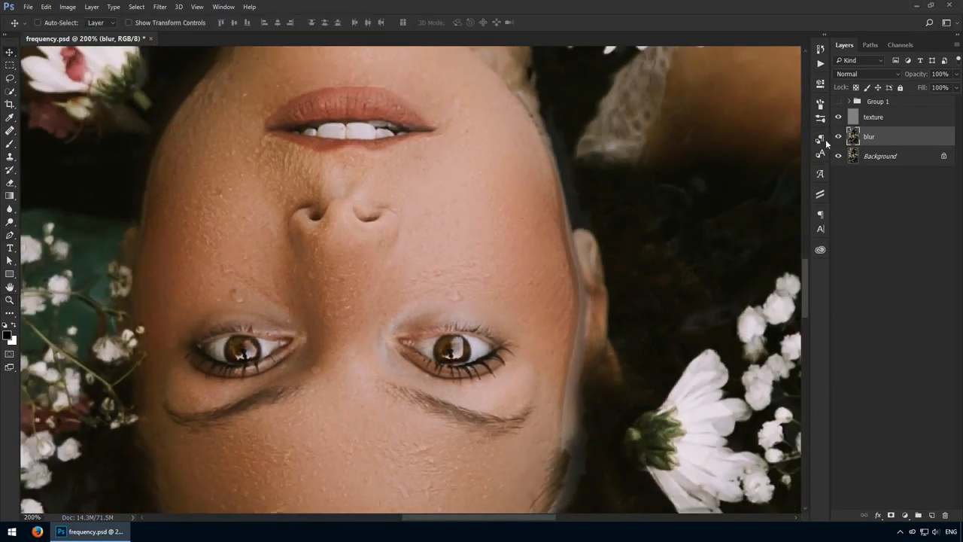
pyautogui.keyDown('shift'); pyautogui.click(880, 122); pyautogui.keyUp('shift')
pyautogui.hotkey('ctrl', 'g')
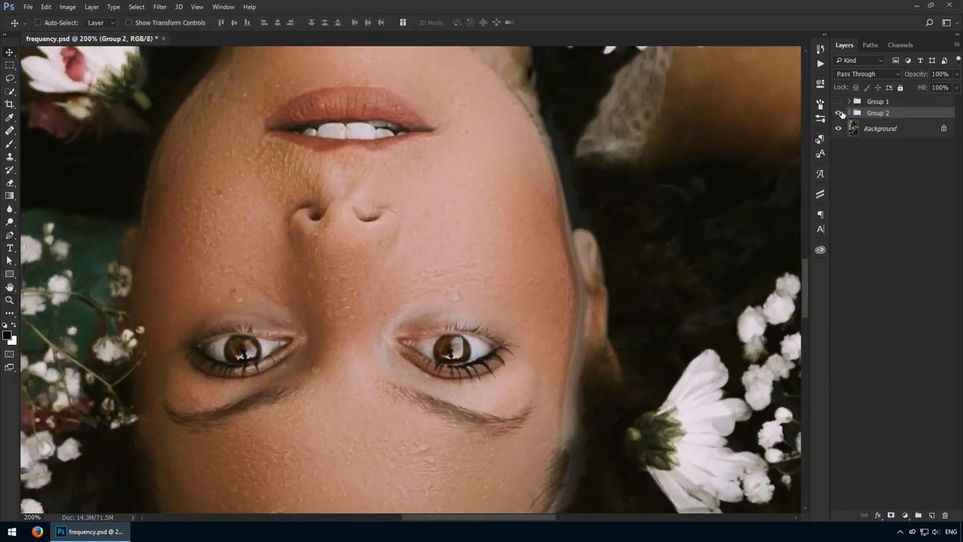
# - Compare the face before and after retouching by toggling the visibility of Group 2, leaving the group visible
pyautogui.click(840, 113)
pyautogui.click(839, 113)
pyautogui.click(840, 113)
pyautogui.press('z')
pyautogui.keyDown('alt'); pyautogui.click(498, 290); pyautogui.keyUp('alt')
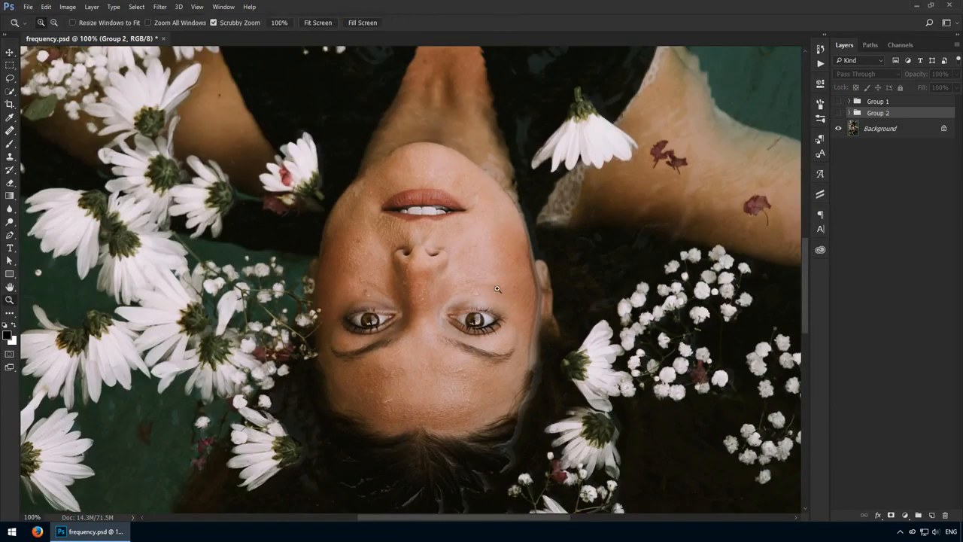
pyautogui.moveTo(497, 289); pyautogui.dragTo(787, 124)
pyautogui.press('v')
pyautogui.click(838, 113)
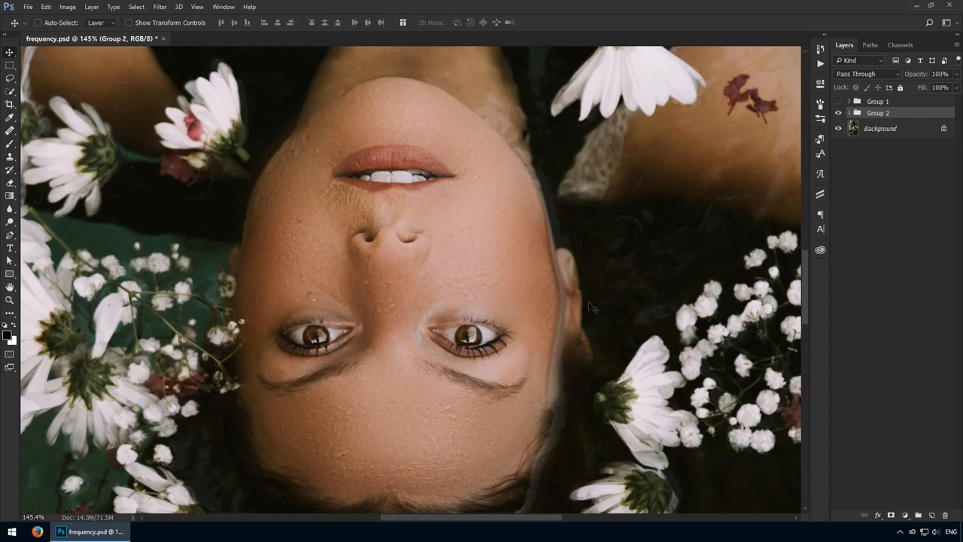
# - Expand Group 2, select its texture layer and activate the Clone Stamp tool
pyautogui.click(849, 113)
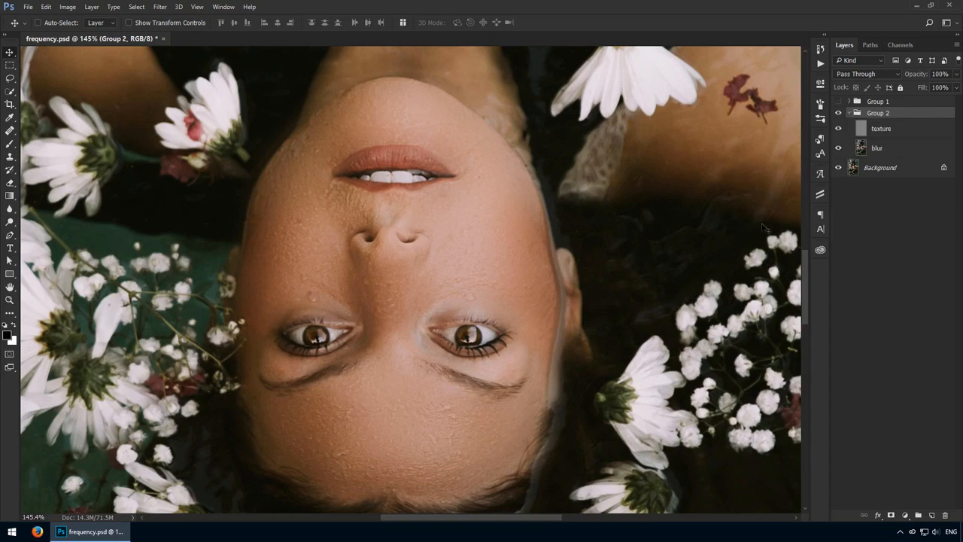
pyautogui.click(904, 131)
pyautogui.moveTo(354, 304); pyautogui.dragTo(374, 316)
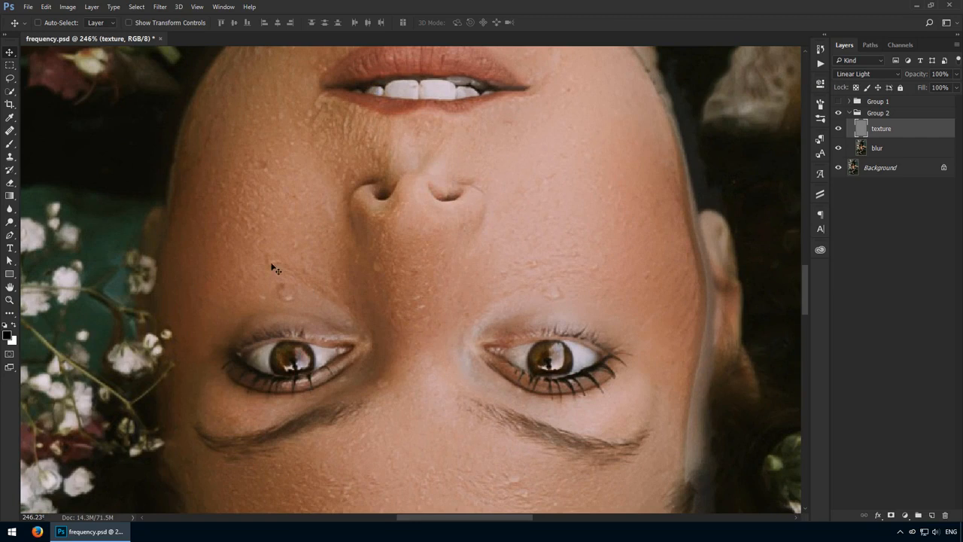
pyautogui.moveTo(10, 156); pyautogui.dragTo(34, 157)
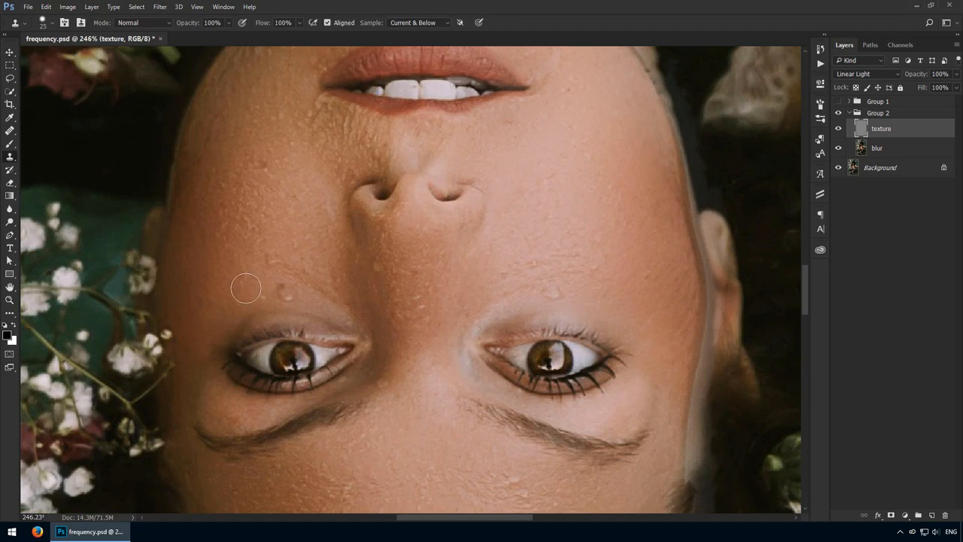
# - Set the Clone Stamp to Lighten mode, turn off Aligned and restrict sampling to Current Layer
pyautogui.click(143, 23)
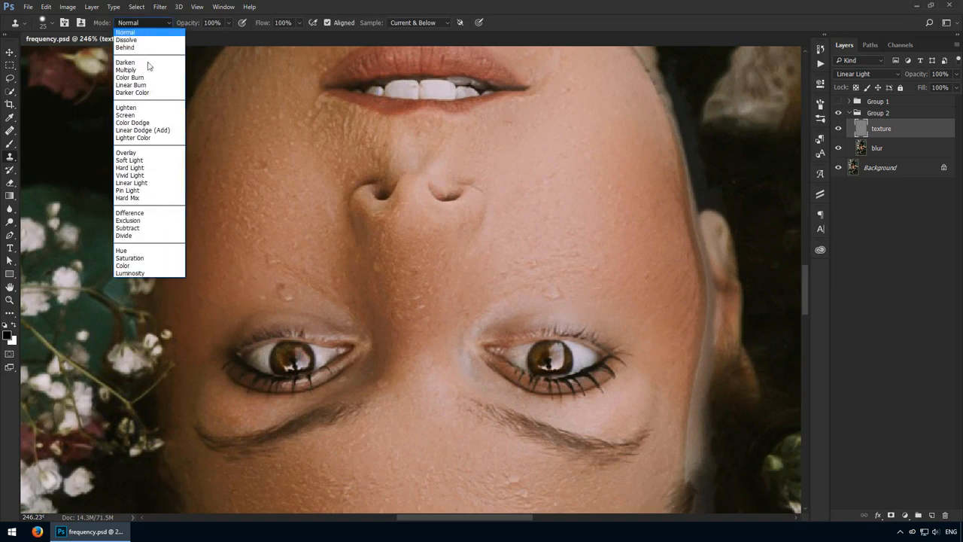
pyautogui.click(137, 112)
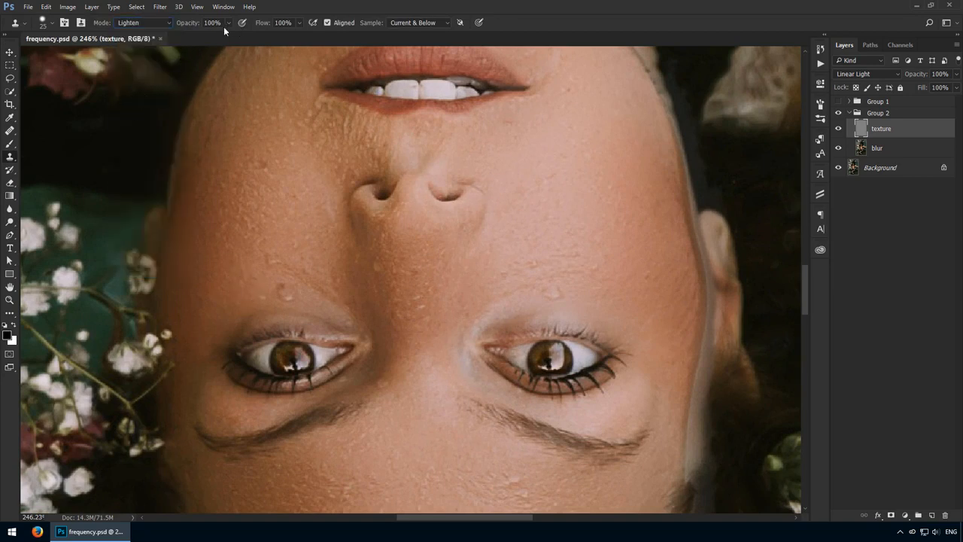
pyautogui.click(339, 23)
pyautogui.click(430, 25)
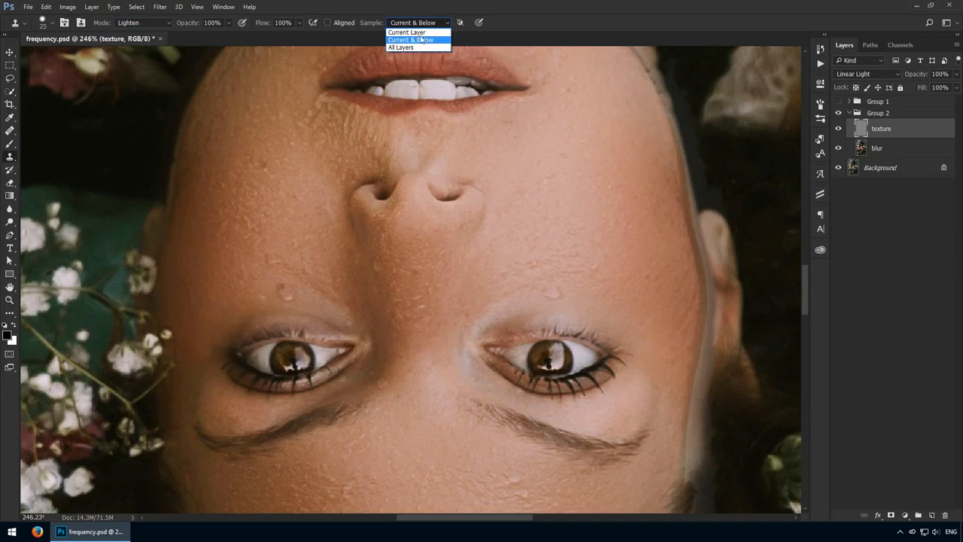
pyautogui.click(420, 32)
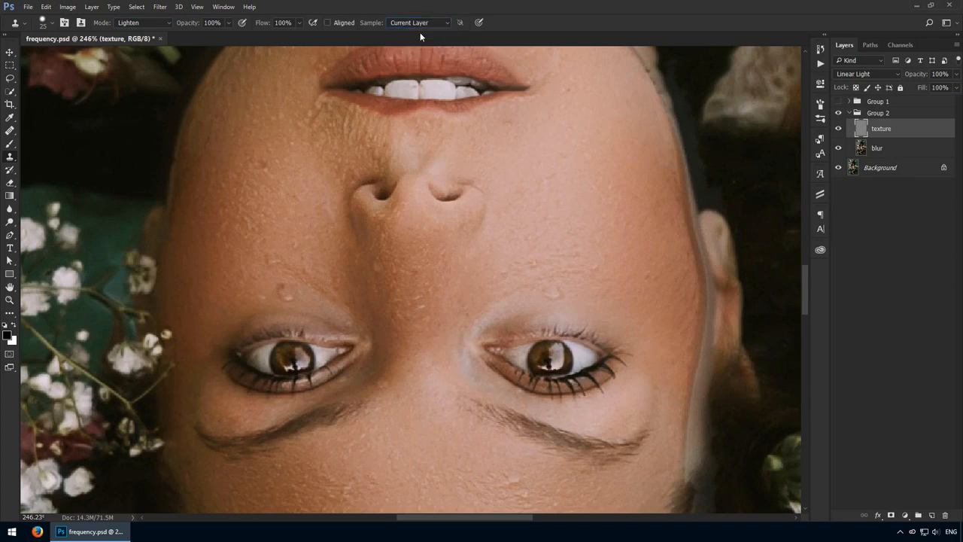
# - Sample clean cheek texture beside the nostril and clone it over the fine lines between the left-hand eye and the nose
pyautogui.hotkey('ctrl', 'space')
pyautogui.moveTo(293, 306); pyautogui.dragTo(346, 306)
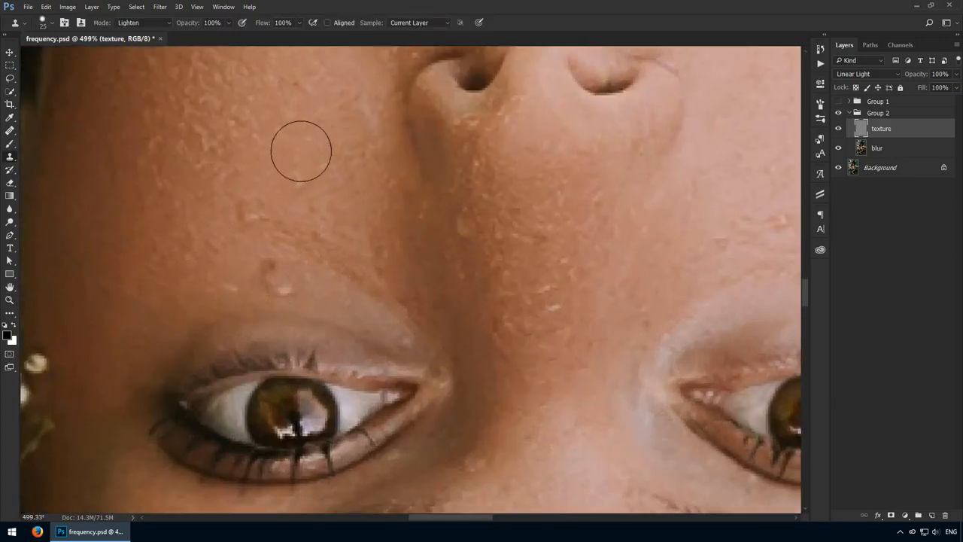
pyautogui.press('alt')
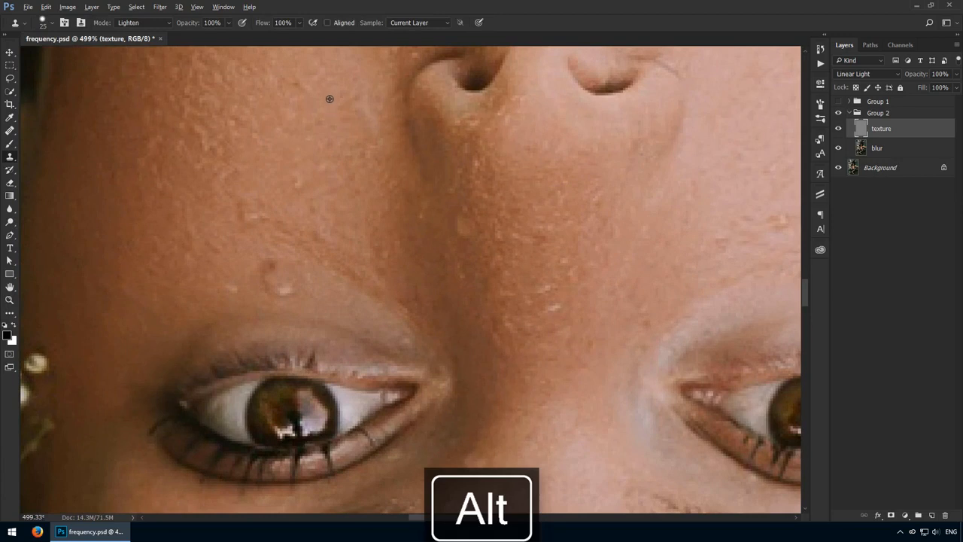
pyautogui.keyDown('alt'); pyautogui.click(329, 98); pyautogui.keyUp('alt')
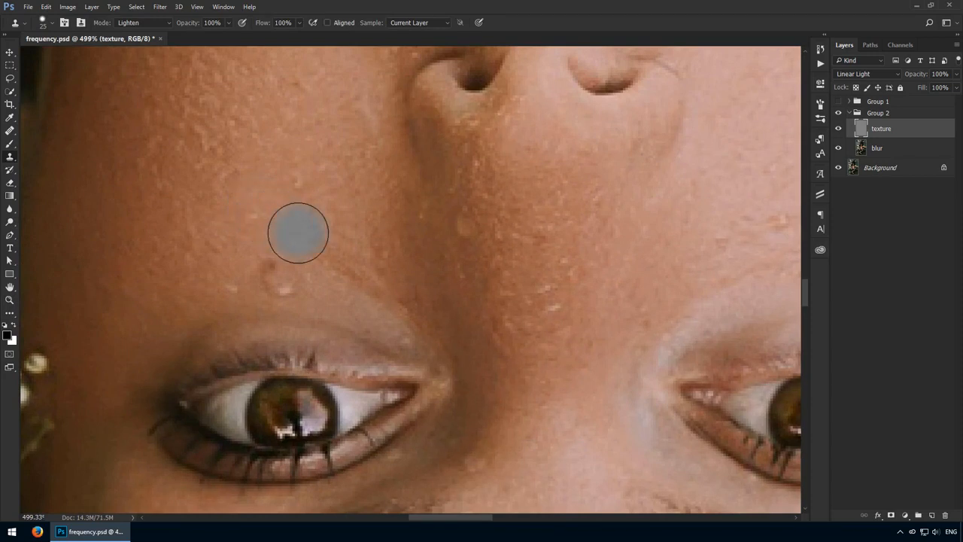
pyautogui.click(356, 279)
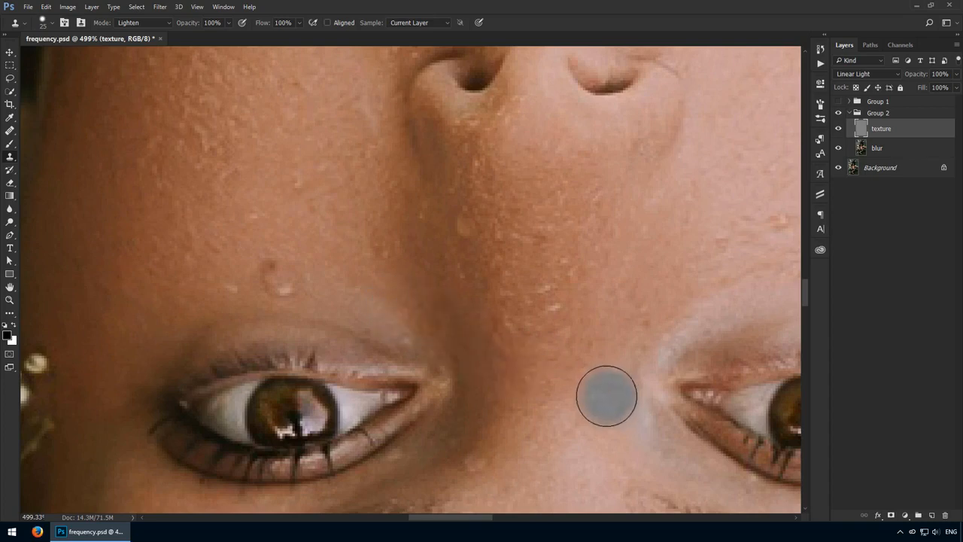
# - Collapse Group 2 and toggle its visibility to compare the retouched face with the original, leaving the group visible
pyautogui.hotkey('ctrl', '1')
pyautogui.moveTo(502, 271); pyautogui.dragTo(632, 233)
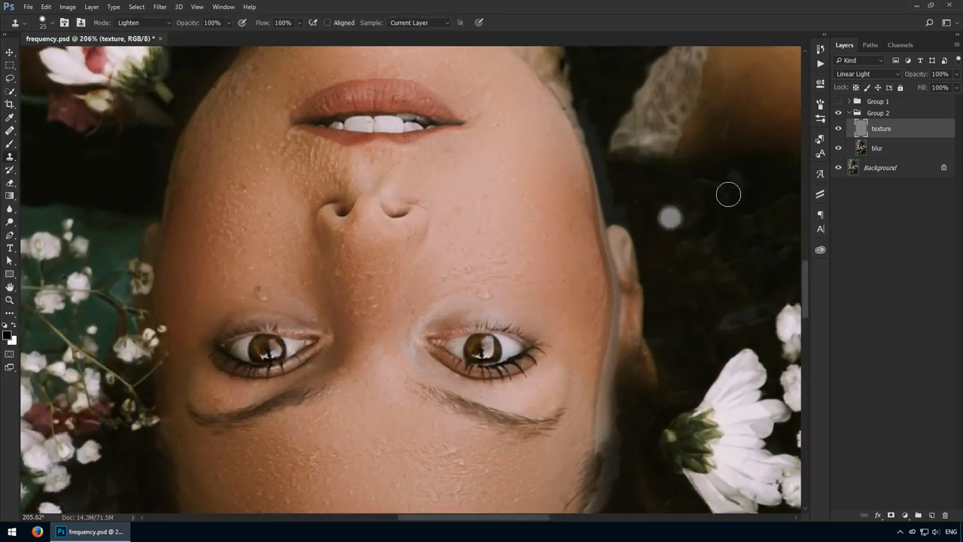
pyautogui.click(849, 113)
pyautogui.click(838, 113)
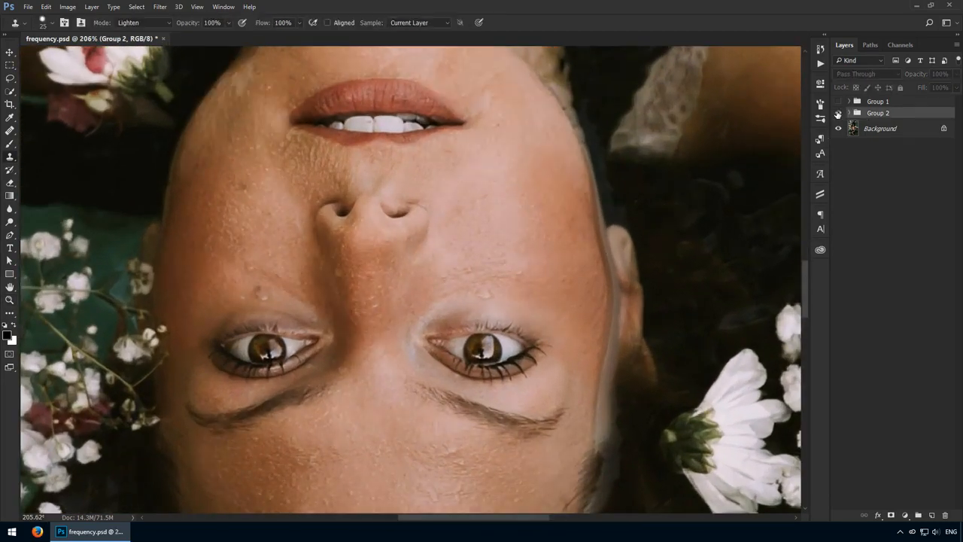
pyautogui.click(838, 112)
pyautogui.click(838, 113)
pyautogui.click(838, 112)
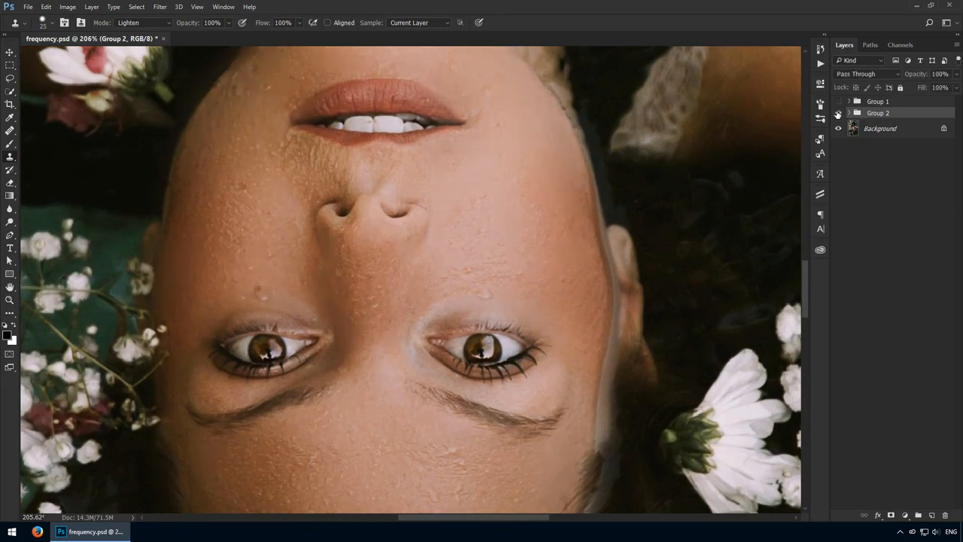
pyautogui.moveTo(579, 211); pyautogui.dragTo(585, 230)
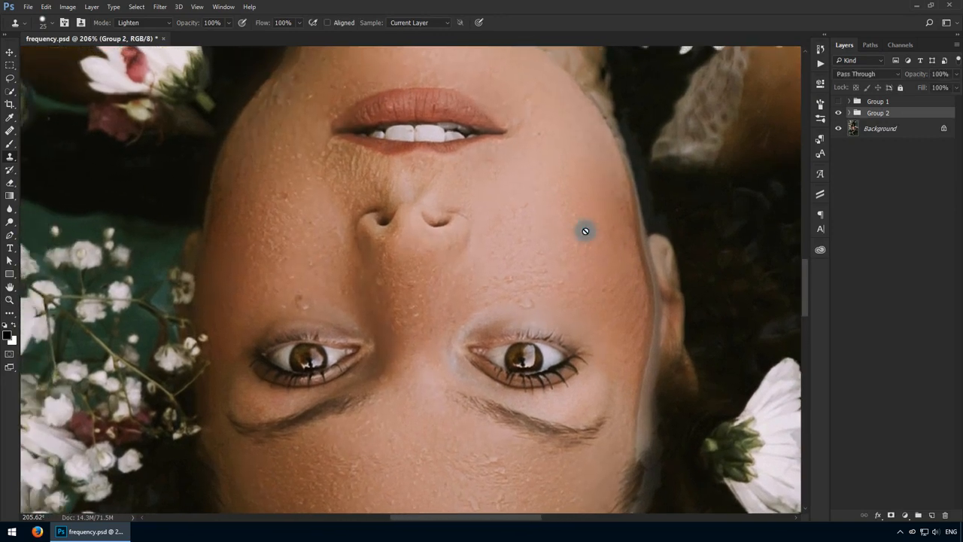
# - Expand Group 2, select its texture layer and set the Clone Stamp to Normal mode
pyautogui.click(849, 112)
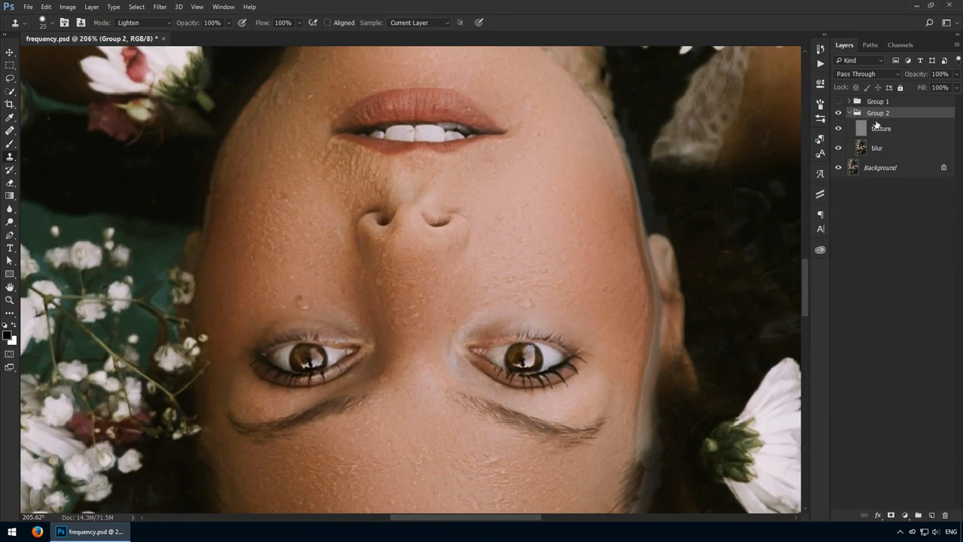
pyautogui.click(878, 128)
pyautogui.moveTo(406, 298); pyautogui.dragTo(408, 161)
pyautogui.click(143, 23)
pyautogui.click(145, 31)
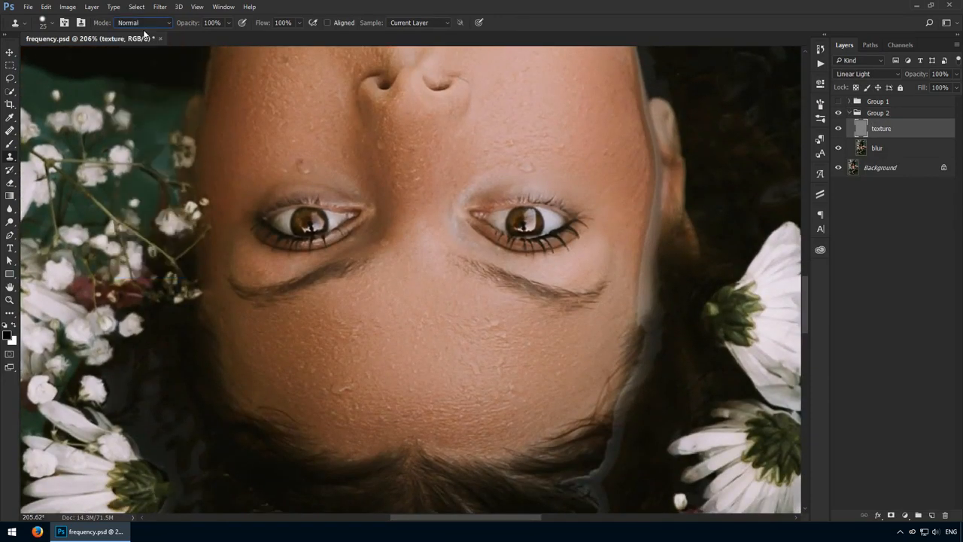
# - Sample the water-droplet texture on the forehead and clone it onto the right-hand cheek
pyautogui.moveTo(362, 394); pyautogui.dragTo(403, 403)
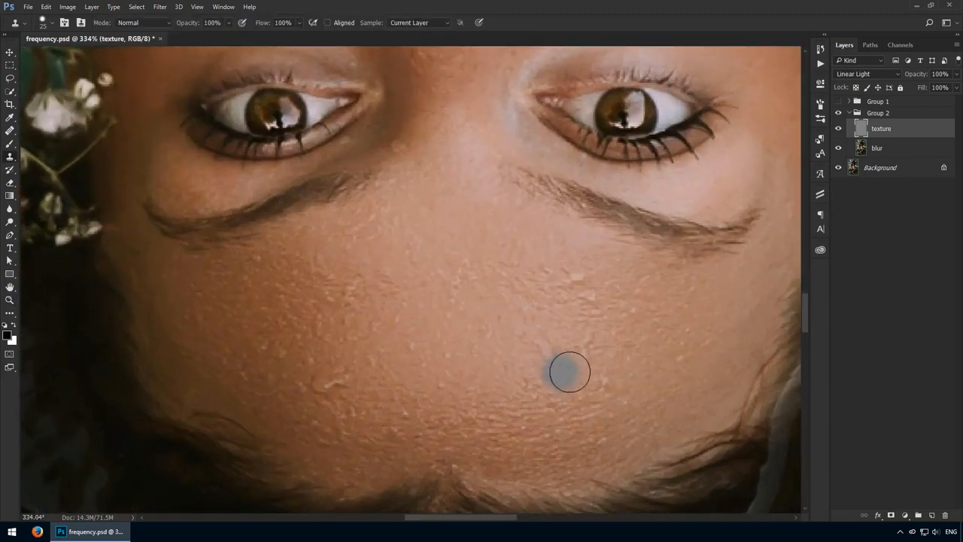
pyautogui.press('alt')
pyautogui.keyDown('alt'); pyautogui.click(585, 354); pyautogui.keyUp('alt')
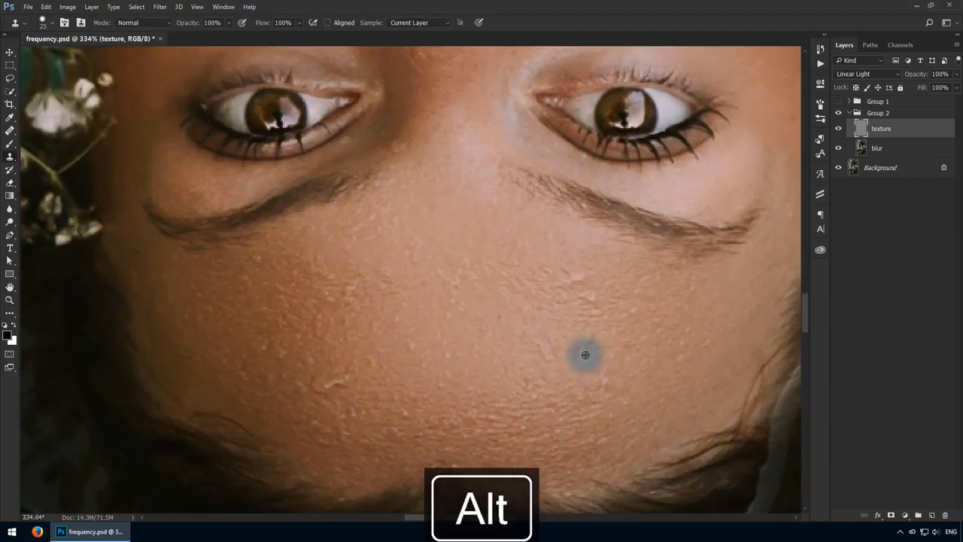
pyautogui.moveTo(522, 253); pyautogui.dragTo(407, 487)
pyautogui.keyDown('alt'); pyautogui.click(530, 225); pyautogui.keyUp('alt')
pyautogui.moveTo(532, 207); pyautogui.dragTo(504, 208)
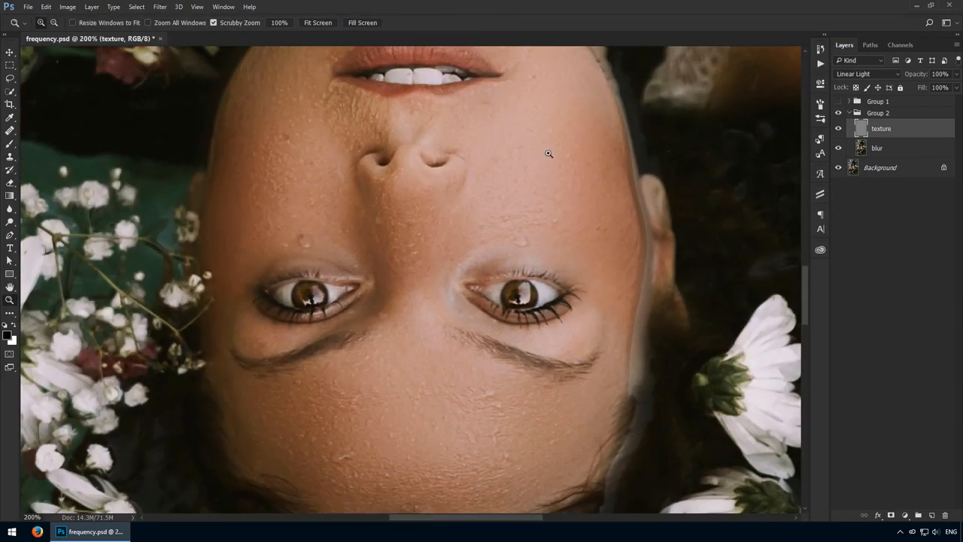
pyautogui.click(565, 195)
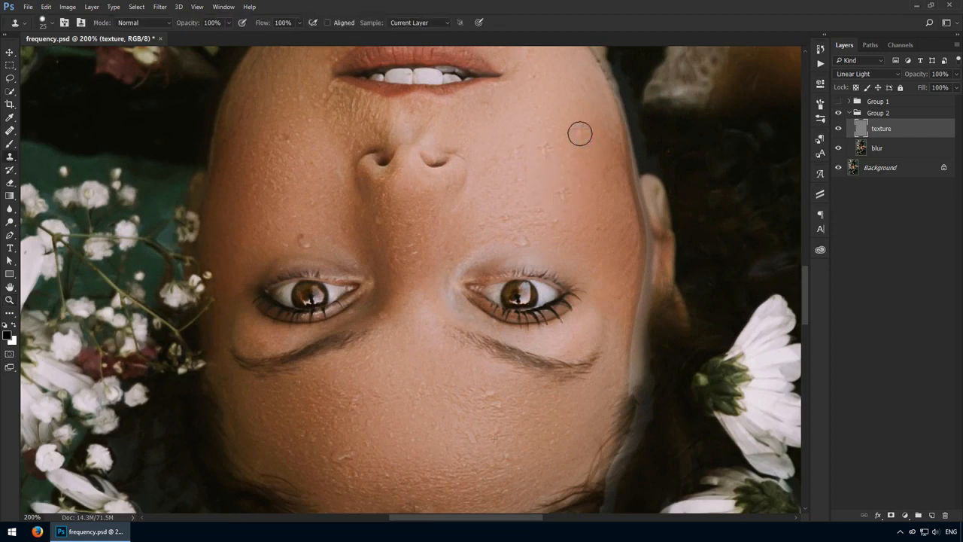
# - Clone more droplet texture beside the right-hand corner of the mouth and across the outer right-hand cheek
pyautogui.moveTo(449, 204)
pyautogui.mouseDown()
pyautogui.moveTo(429, 211)
pyautogui.moveTo(383, 262)
pyautogui.mouseUp()
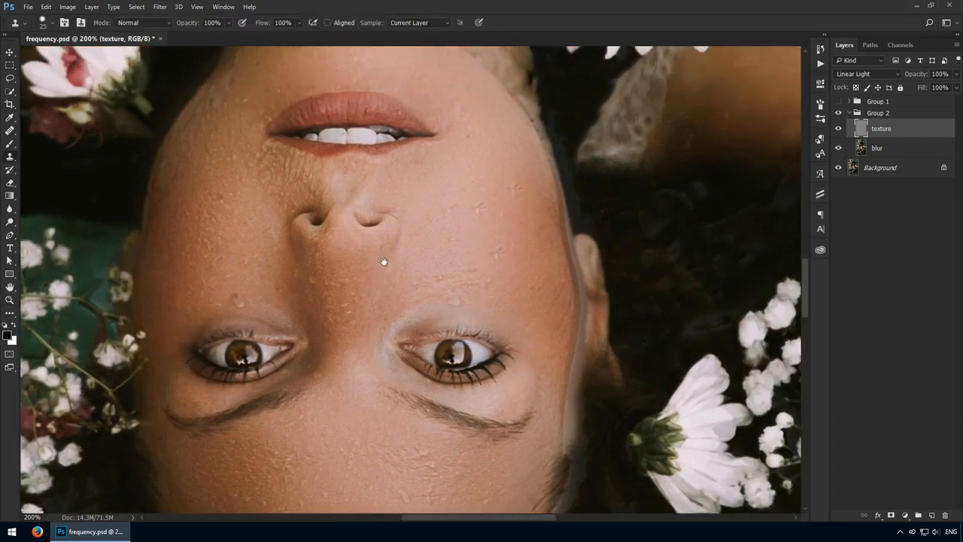
pyautogui.moveTo(408, 129); pyautogui.dragTo(399, 197)
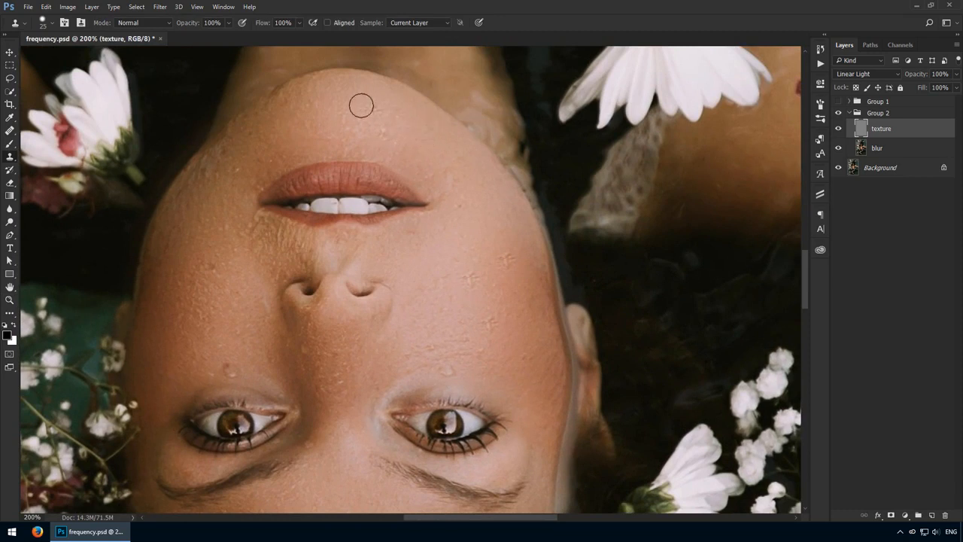
pyautogui.click(460, 206)
pyautogui.click(460, 185)
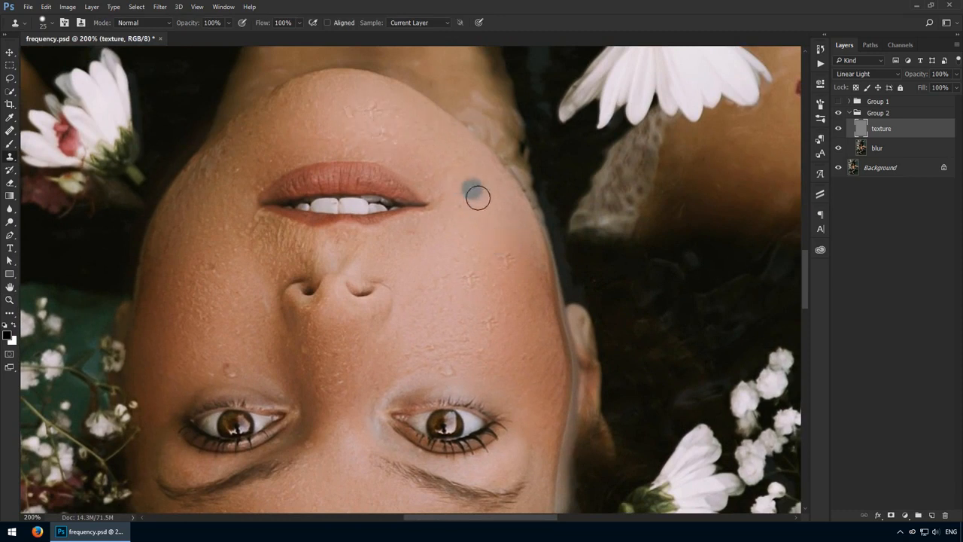
pyautogui.moveTo(501, 271)
pyautogui.mouseDown()
pyautogui.moveTo(487, 285)
pyautogui.moveTo(517, 262)
pyautogui.mouseUp()
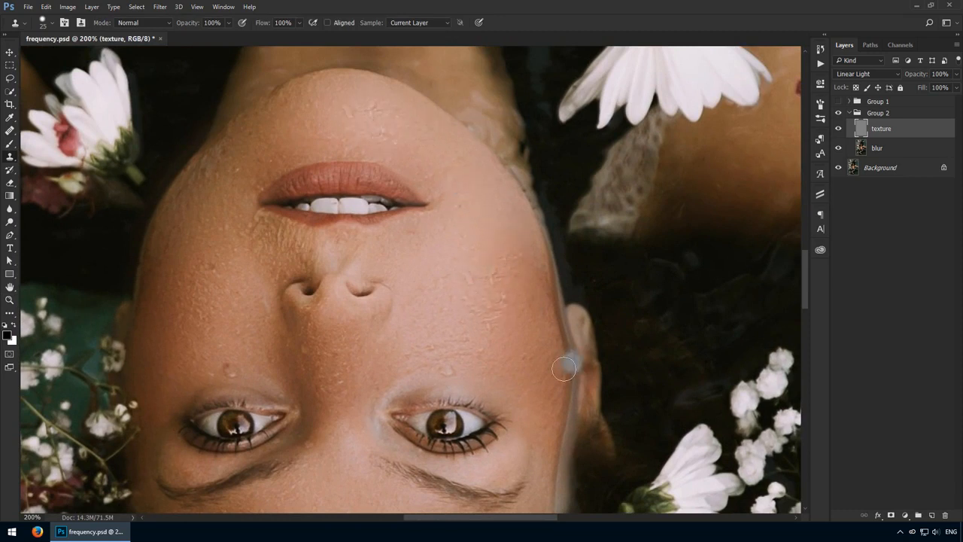
pyautogui.moveTo(513, 375); pyautogui.dragTo(548, 180)
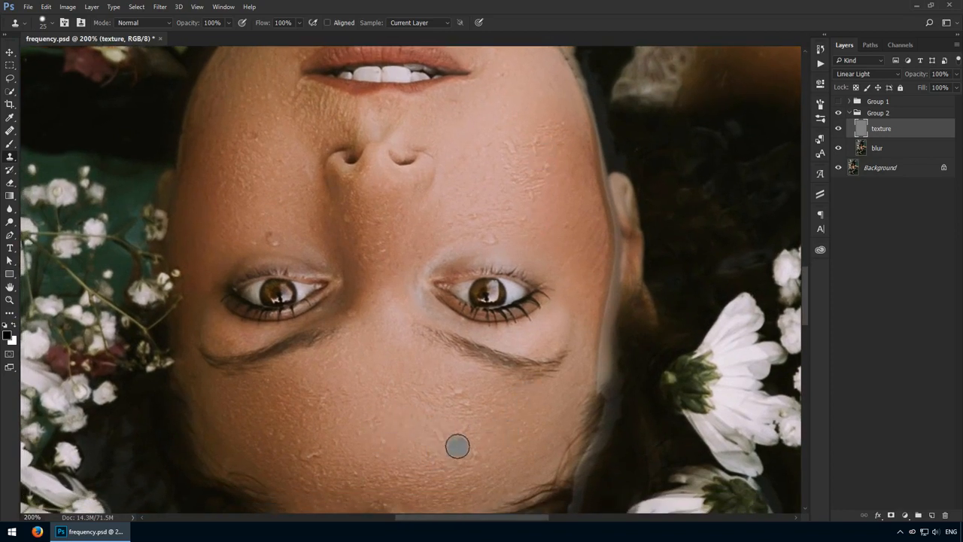
# - Toggle Group 2's visibility to compare the face with and without the retouching
pyautogui.click(838, 114)
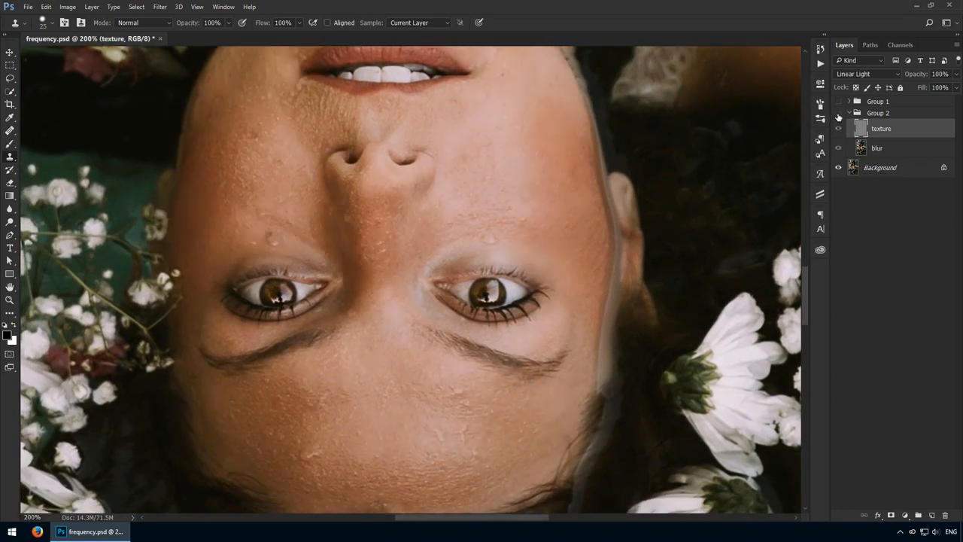
pyautogui.click(838, 113)
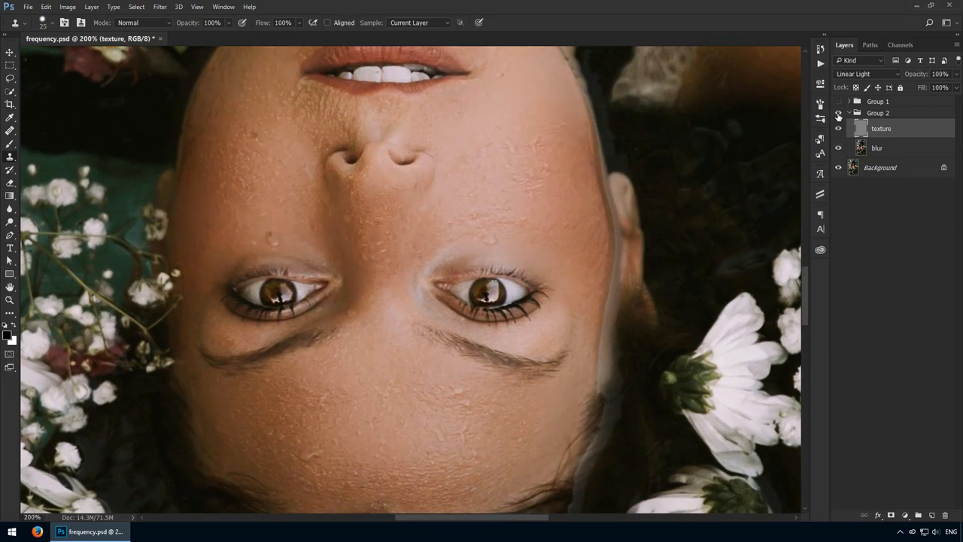
pyautogui.click(838, 114)
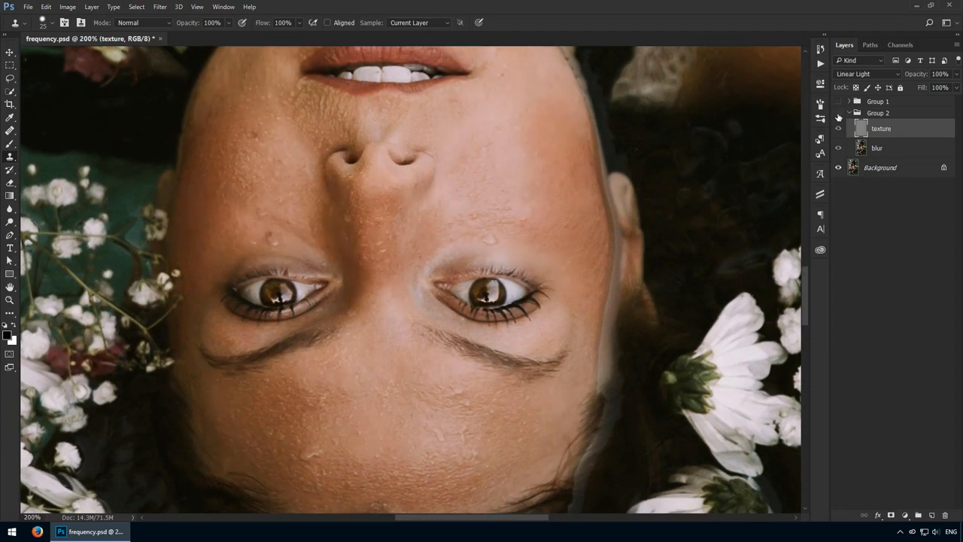